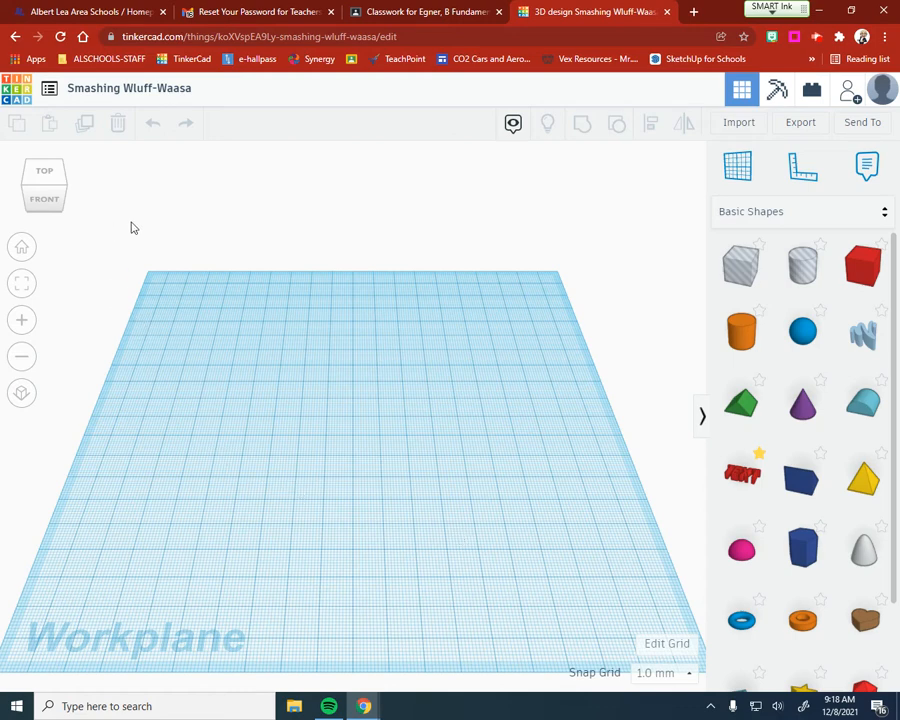
- Rename the design to the author's surname followed by "-castle"
{"action": "left_click", "coordinate": [140, 97]}
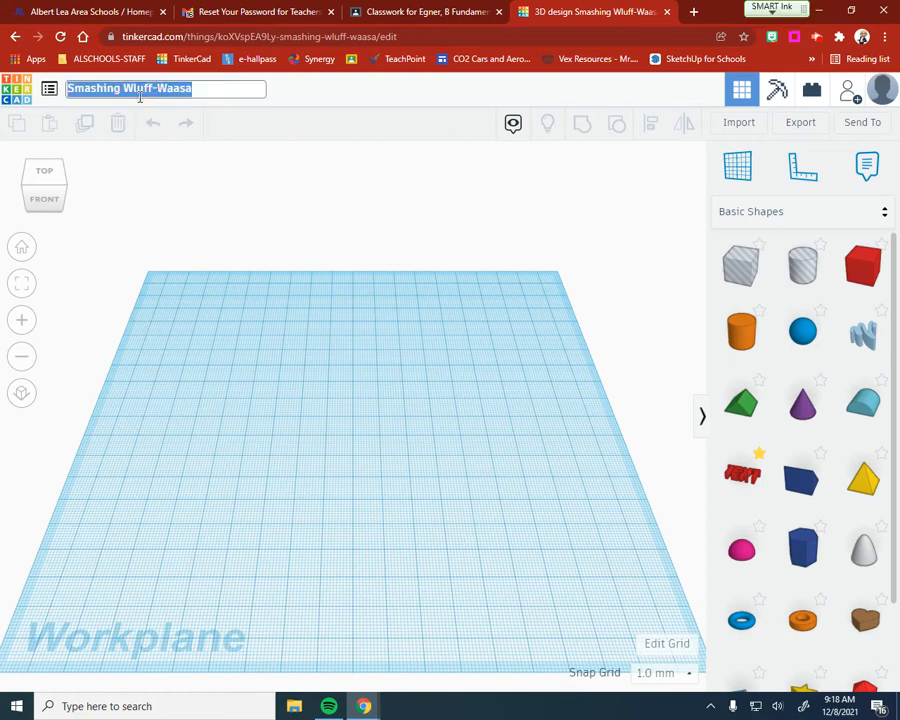
{"action": "type", "text": "burke-c"}
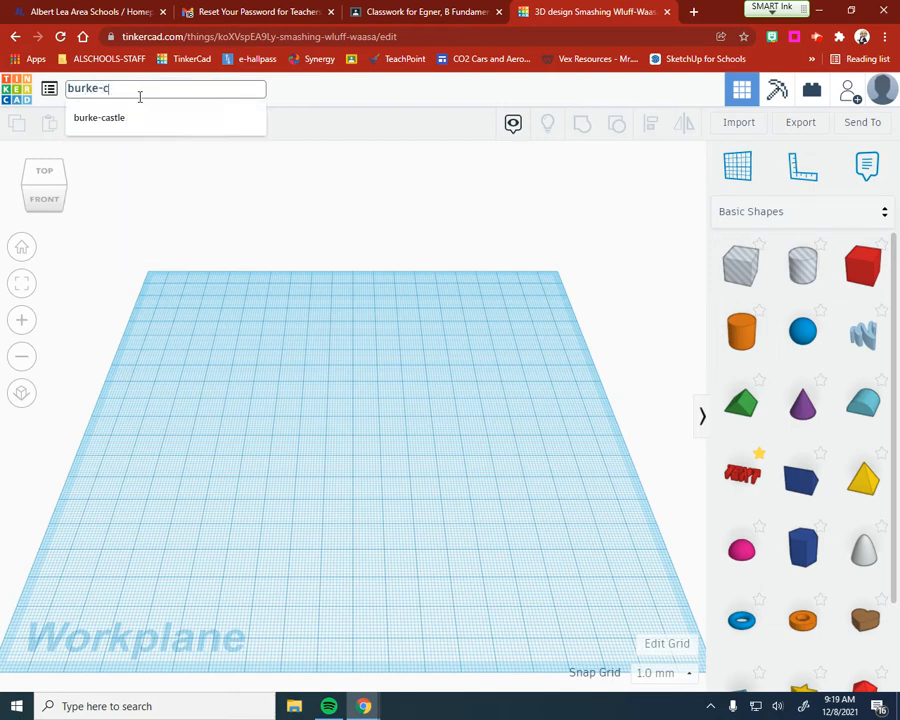
{"action": "type", "text": "astle"}
{"action": "key", "text": "Return"}
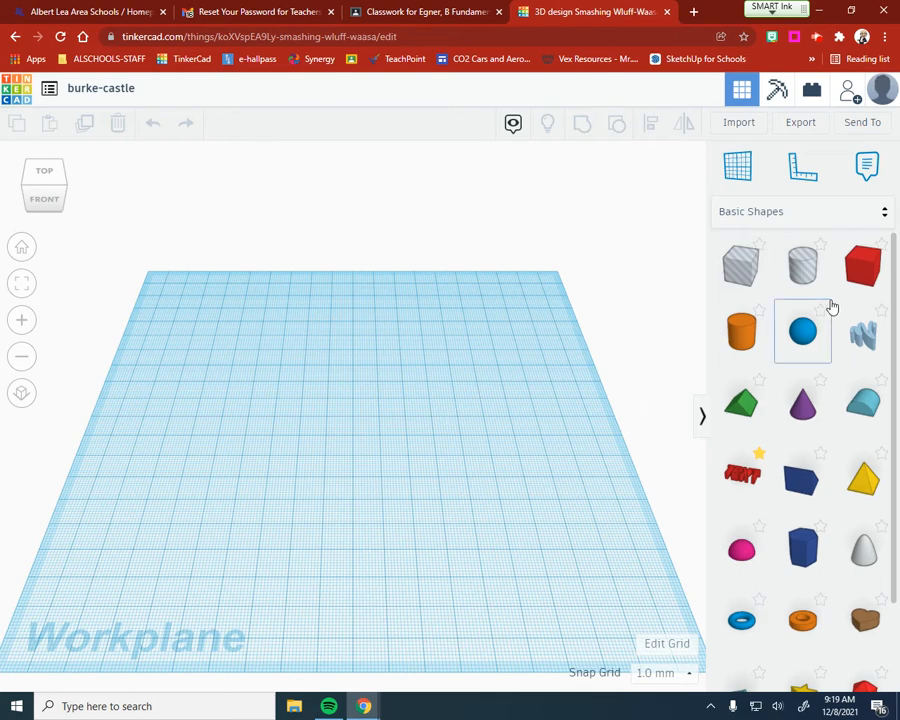
- Place a solid box near the middle of the workplane and set its height to 2 mm
{"action": "left_click_drag", "start_coordinate": [865, 284], "coordinate": [322, 468]}
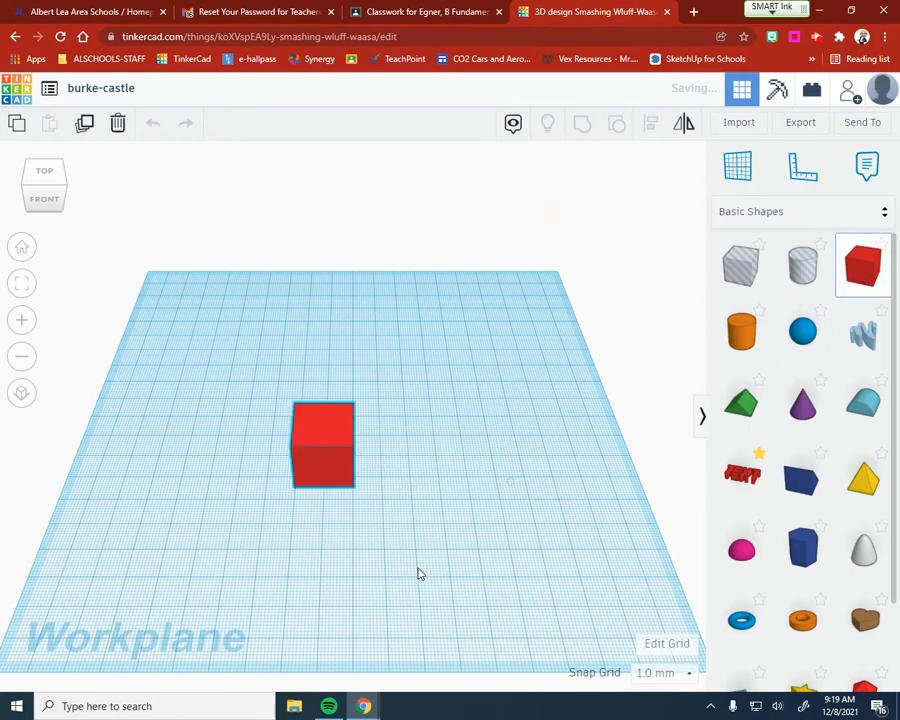
{"action": "right_click_drag", "start_coordinate": [418, 574], "coordinate": [408, 533]}
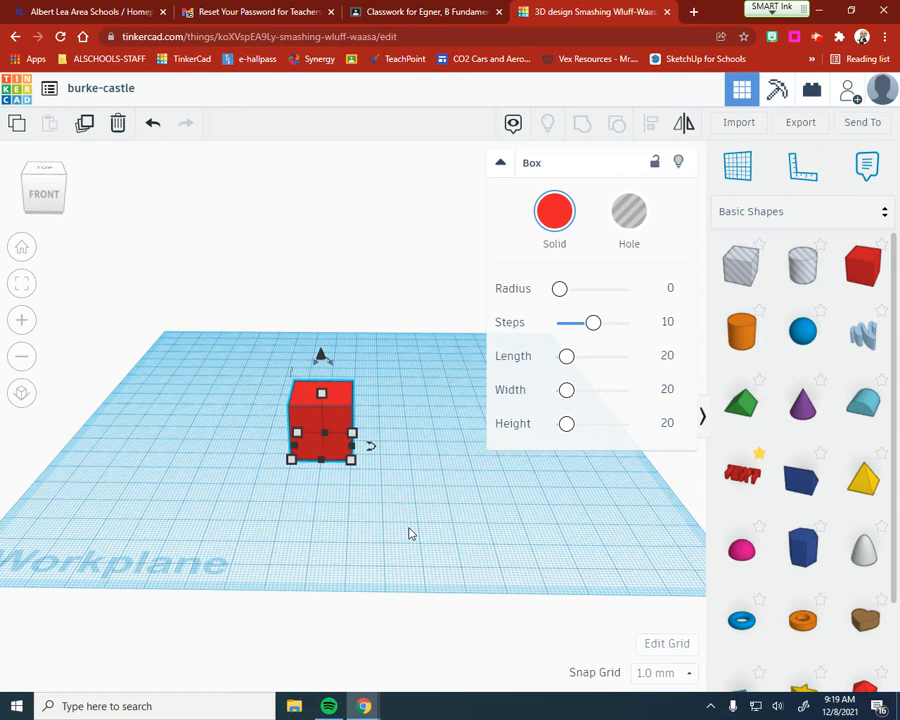
{"action": "mouse_move", "coordinate": [321, 393]}
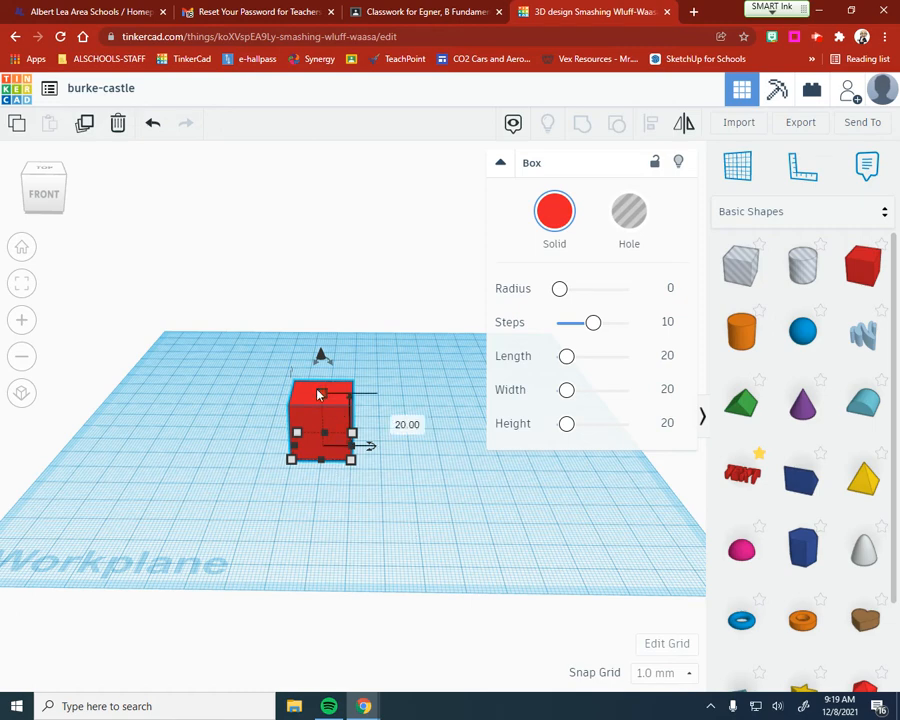
{"action": "left_click", "coordinate": [396, 420]}
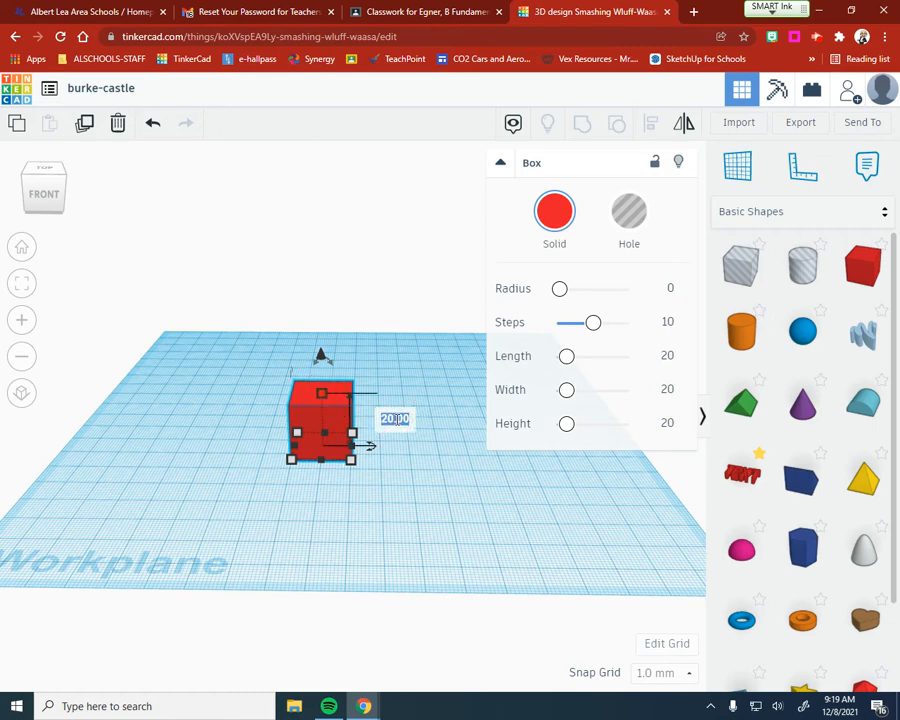
{"action": "type", "text": "2"}
{"action": "key", "text": "Return"}
- Set the box's front-to-back depth to 3 mm and its side-to-side width to 4 mm
{"action": "mouse_move", "coordinate": [350, 462]}
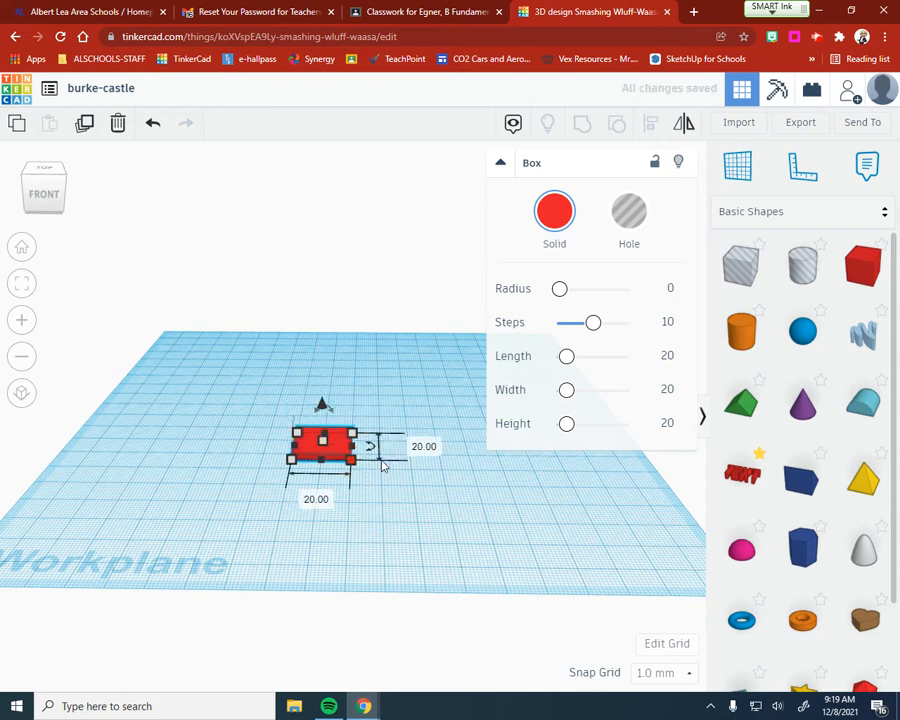
{"action": "left_click", "coordinate": [420, 445]}
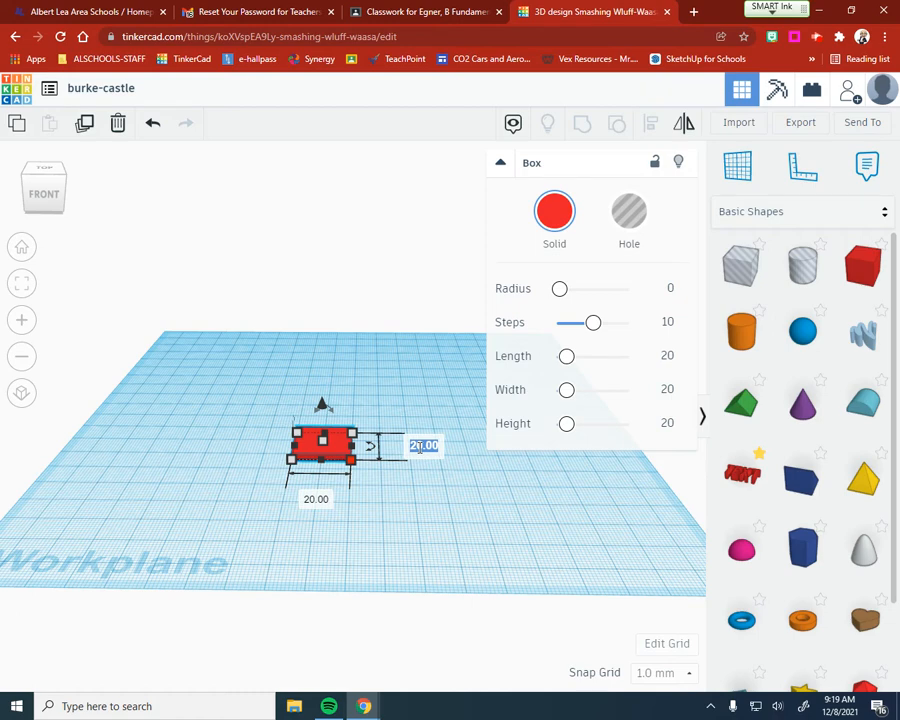
{"action": "type", "text": "3"}
{"action": "key", "text": "Return"}
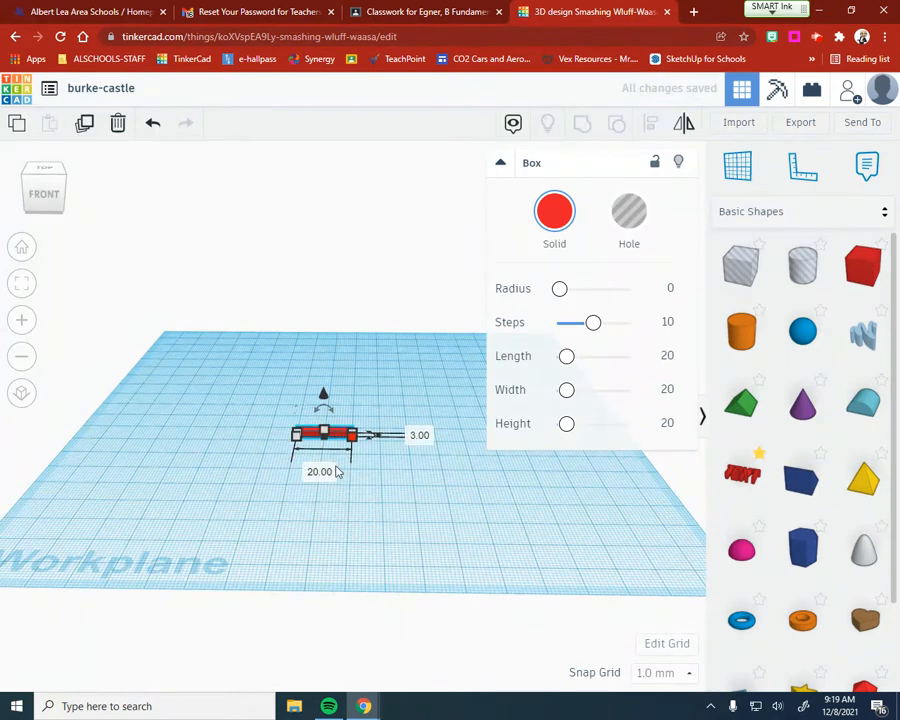
{"action": "left_click", "coordinate": [320, 470]}
{"action": "type", "text": "4"}
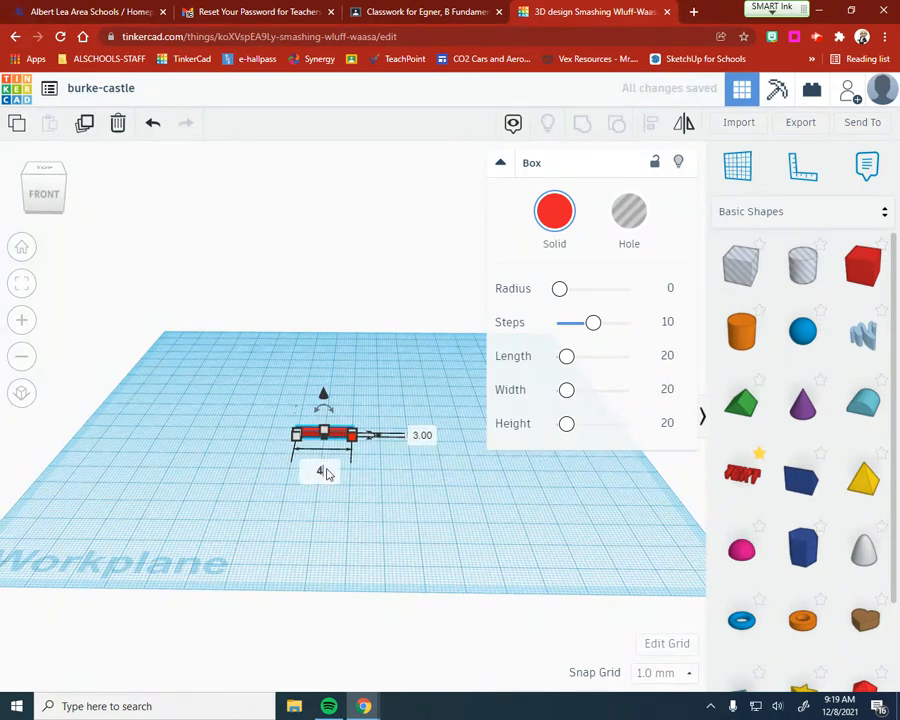
{"action": "key", "text": "Return"}
{"action": "left_click", "coordinate": [326, 470]}
- Change the small box's solid colour to the dark grey preset
{"action": "scroll", "coordinate": [386, 515], "scroll_direction": "up", "scroll_amount": 5}
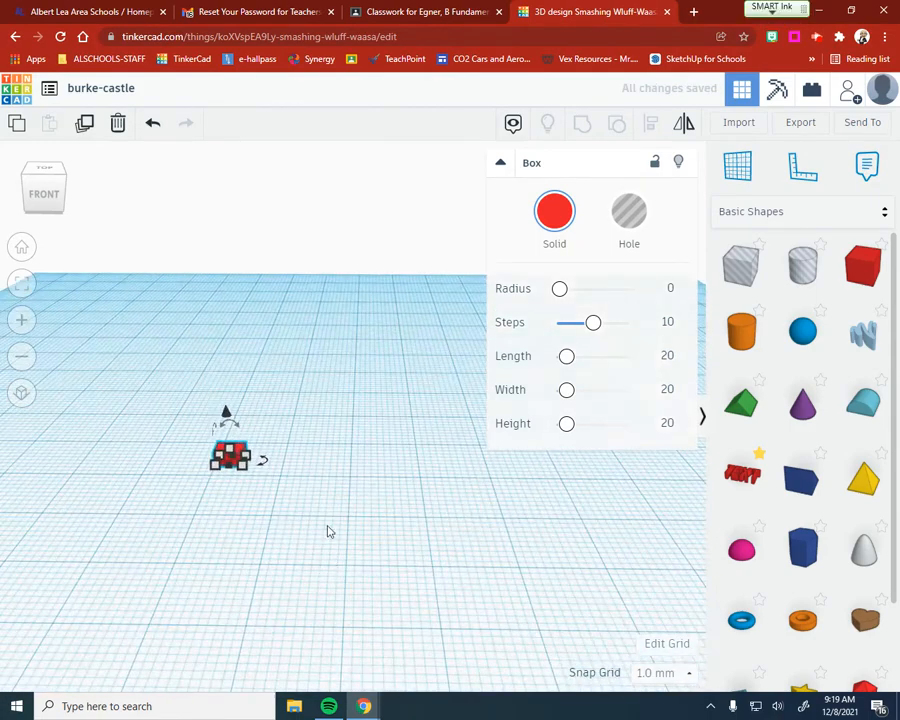
{"action": "left_click", "coordinate": [338, 530]}
{"action": "right_click_drag", "start_coordinate": [338, 530], "coordinate": [398, 533]}
{"action": "middle_click_drag", "start_coordinate": [398, 533], "coordinate": [443, 533]}
{"action": "middle_click_drag", "start_coordinate": [366, 534], "coordinate": [391, 534]}
{"action": "scroll", "coordinate": [384, 532], "scroll_direction": "up", "scroll_amount": 5}
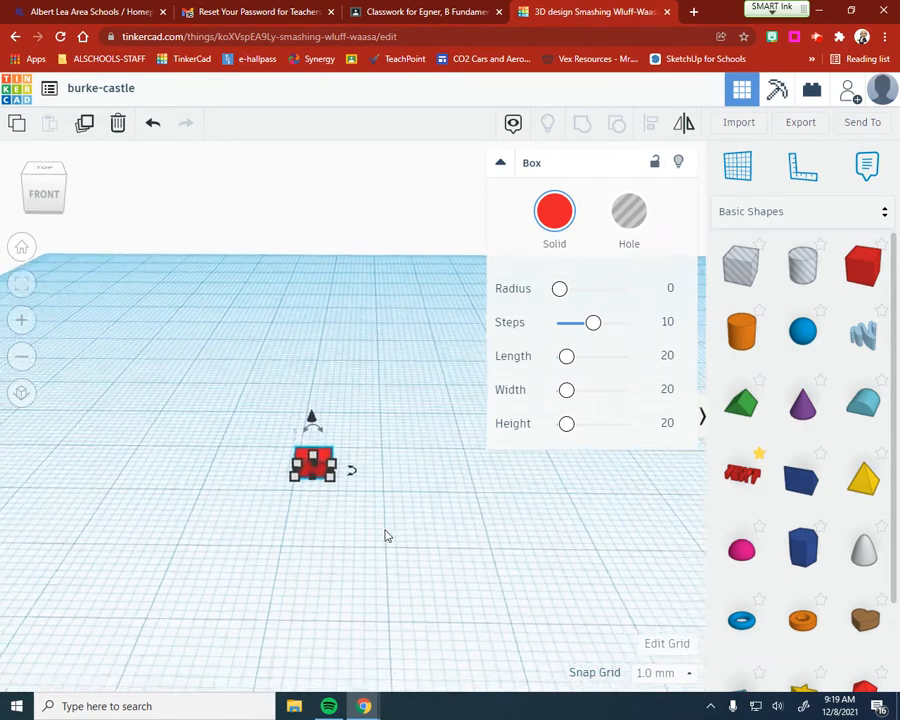
{"action": "right_click_drag", "start_coordinate": [347, 597], "coordinate": [348, 590]}
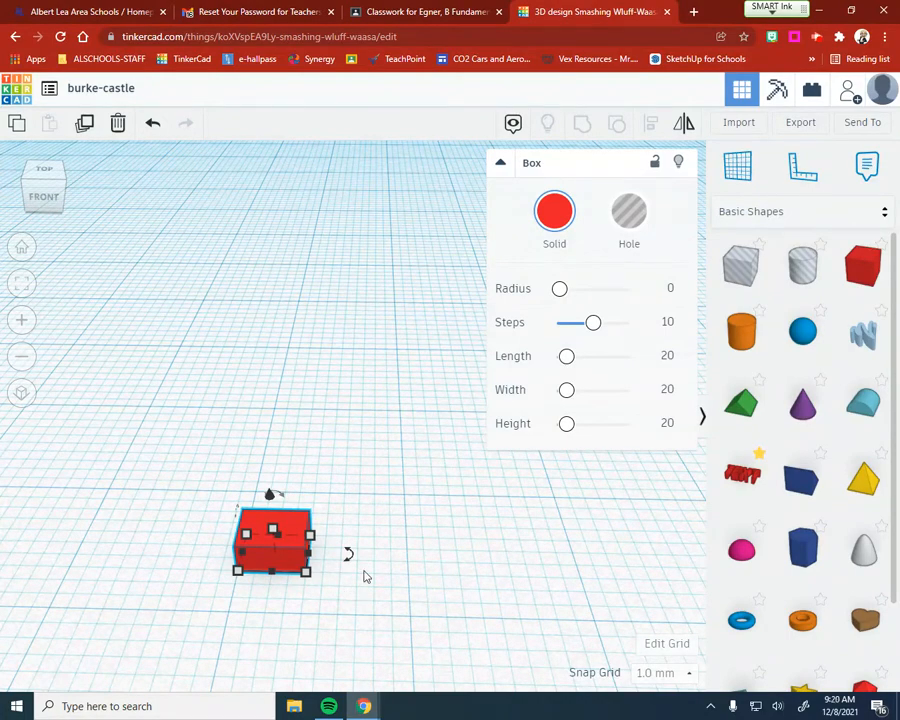
{"action": "left_click", "coordinate": [550, 215]}
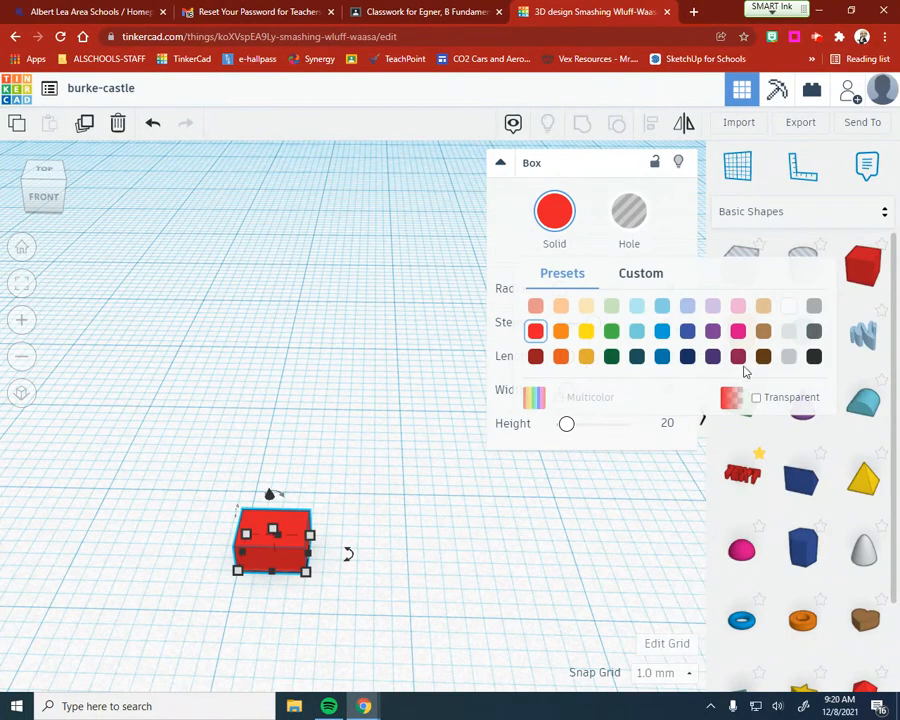
{"action": "left_click", "coordinate": [814, 331]}
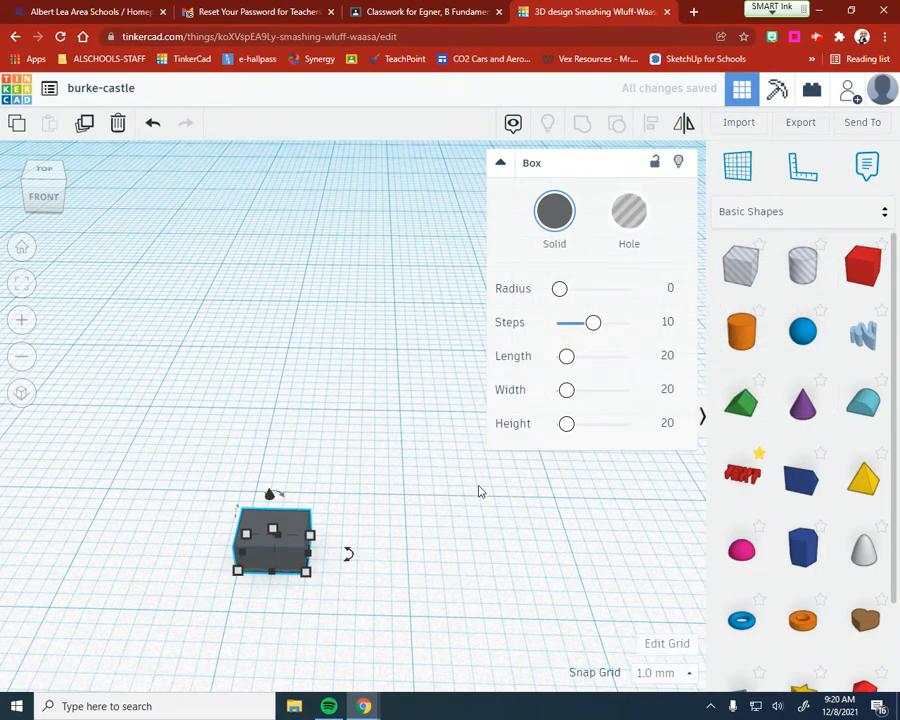
- Round the grey box's edges with a radius of about 5.73, then collapse its properties and deselect it
{"action": "scroll", "coordinate": [411, 647], "scroll_direction": "up", "scroll_amount": 4}
{"action": "right_click_drag", "start_coordinate": [372, 638], "coordinate": [414, 614]}
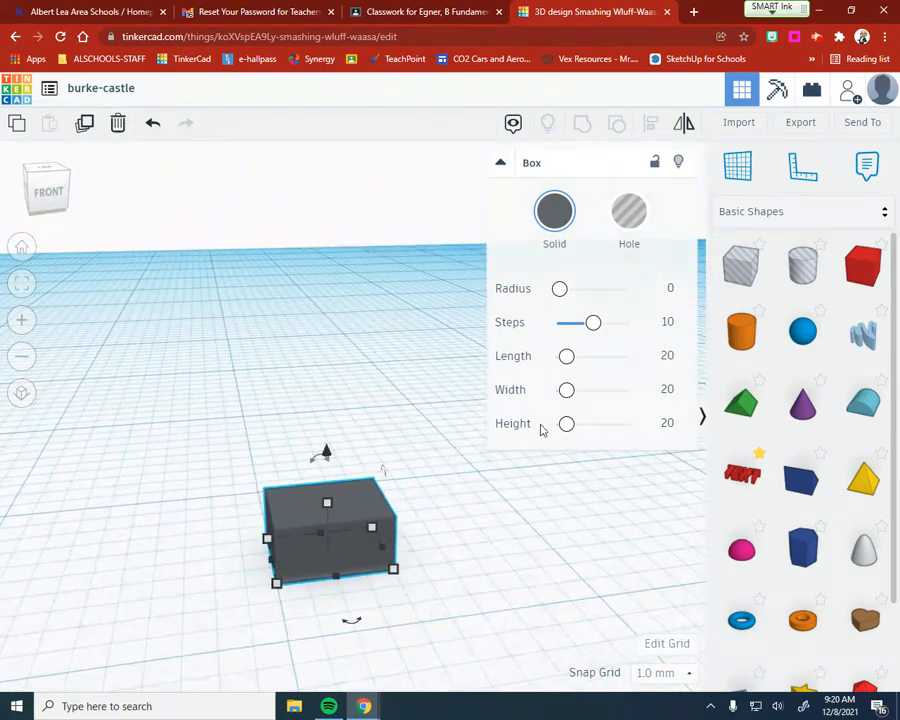
{"action": "left_click_drag", "start_coordinate": [561, 292], "coordinate": [583, 293]}
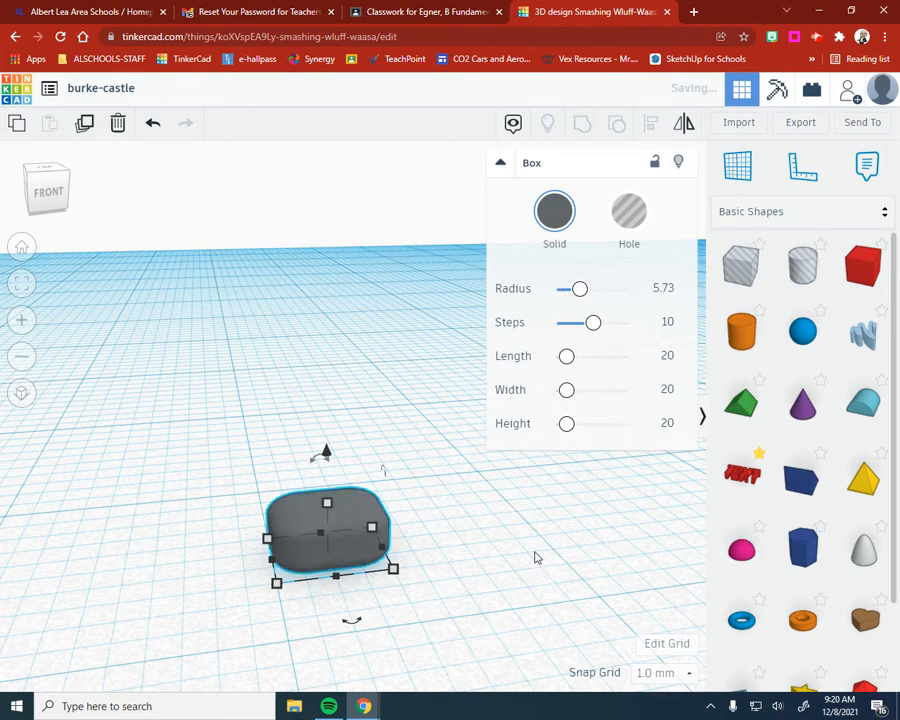
{"action": "right_click_drag", "start_coordinate": [542, 596], "coordinate": [518, 595]}
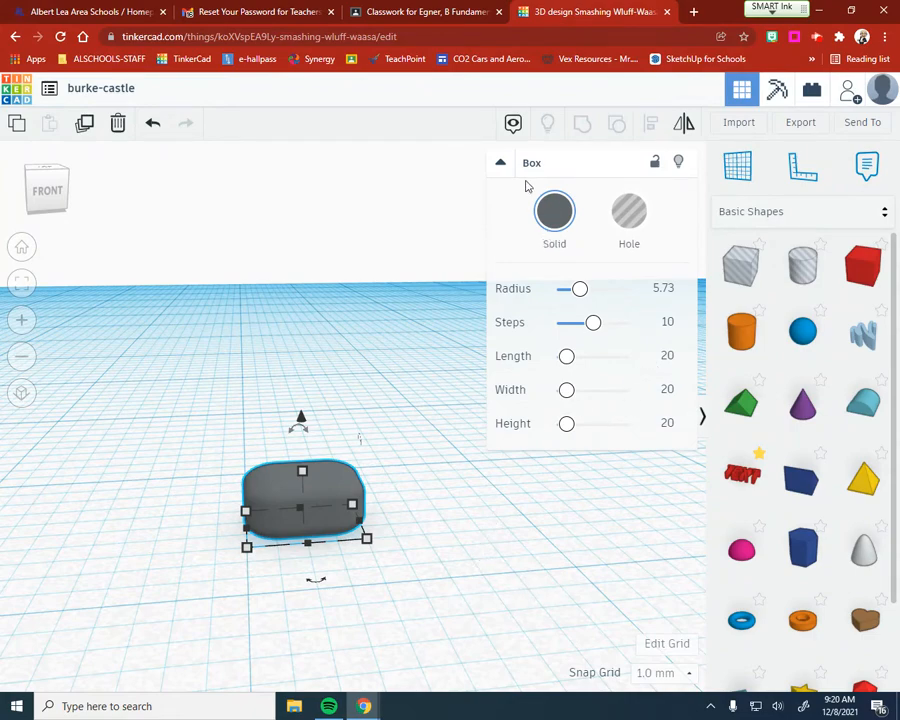
{"action": "left_click", "coordinate": [500, 163]}
{"action": "left_click", "coordinate": [490, 504]}
- Set the snap grid to 0.5 mm
{"action": "right_click_drag", "start_coordinate": [448, 505], "coordinate": [430, 510]}
{"action": "scroll", "coordinate": [431, 510], "scroll_direction": "down", "scroll_amount": 3}
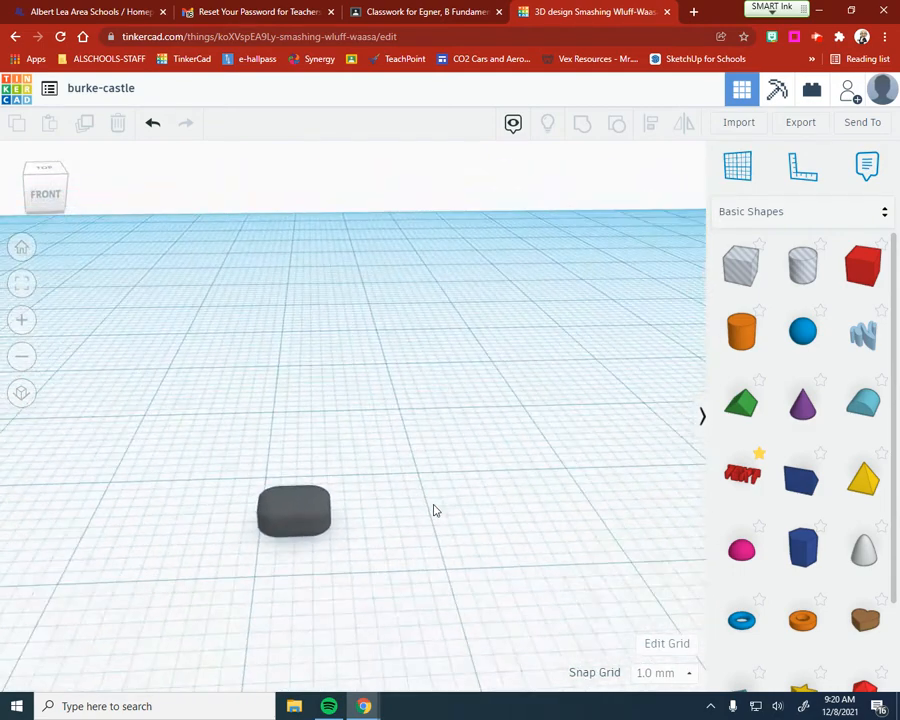
{"action": "scroll", "coordinate": [433, 509], "scroll_direction": "down", "scroll_amount": 2}
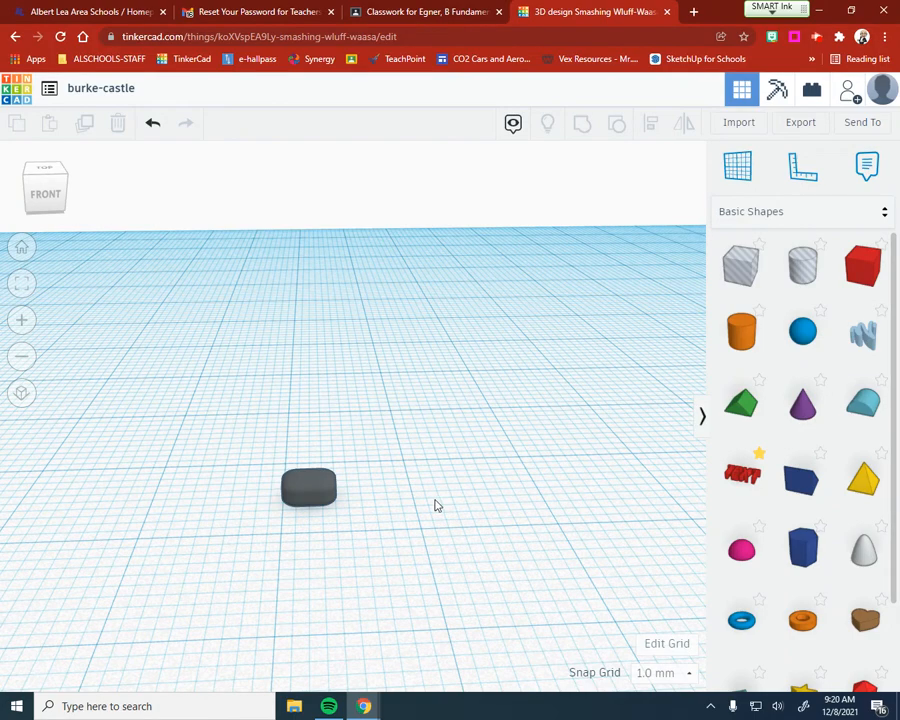
{"action": "left_click", "coordinate": [658, 678]}
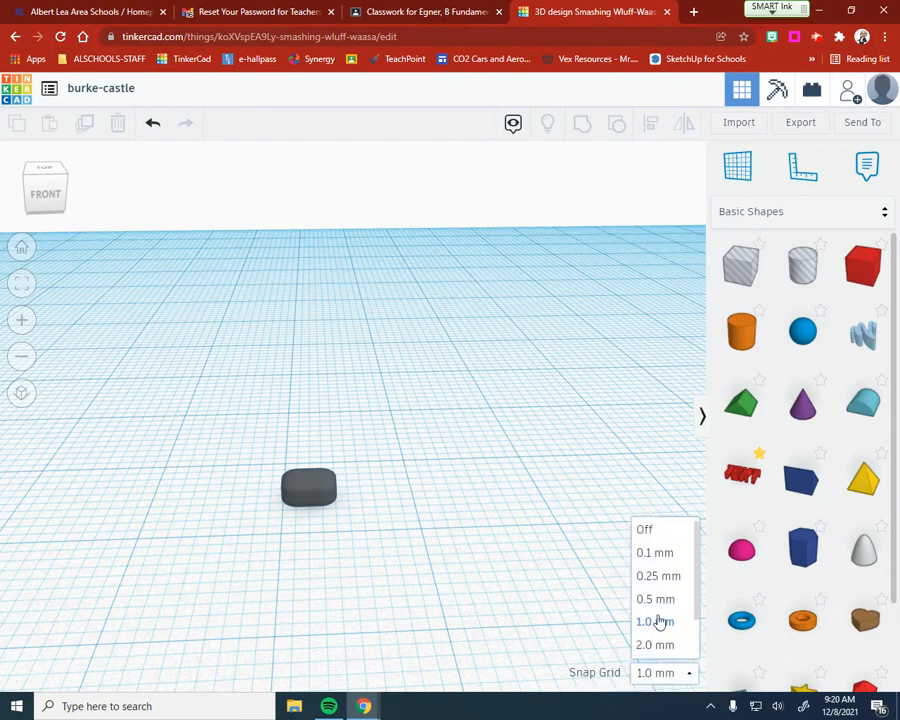
{"action": "left_click", "coordinate": [665, 603]}
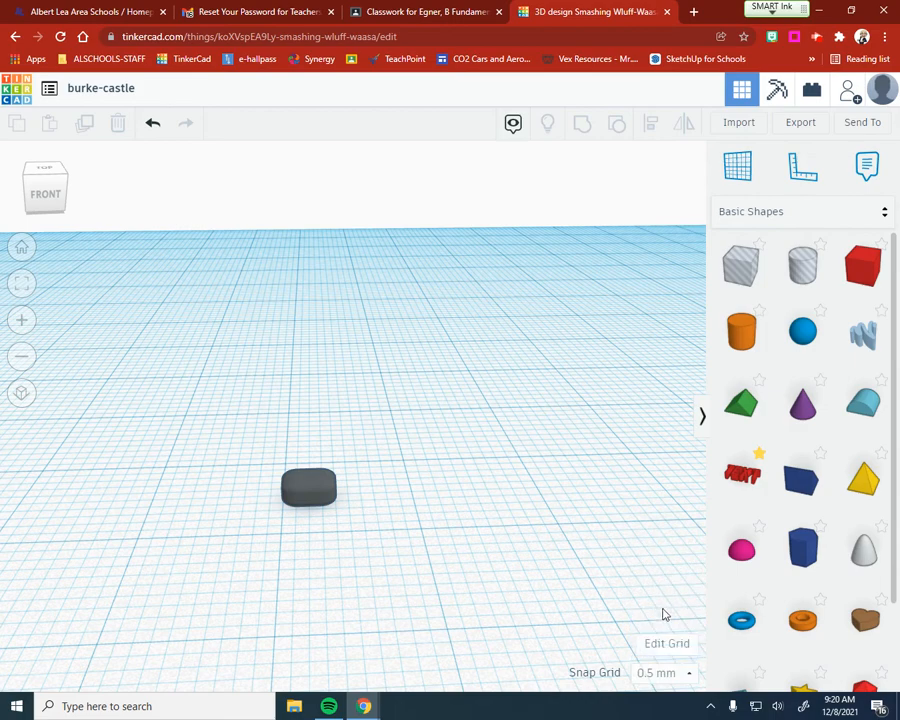
- Duplicate the rounded grey brick in place and nudge the copy sideways to the right until it slightly overlaps the original's end
{"action": "left_click", "coordinate": [328, 493]}
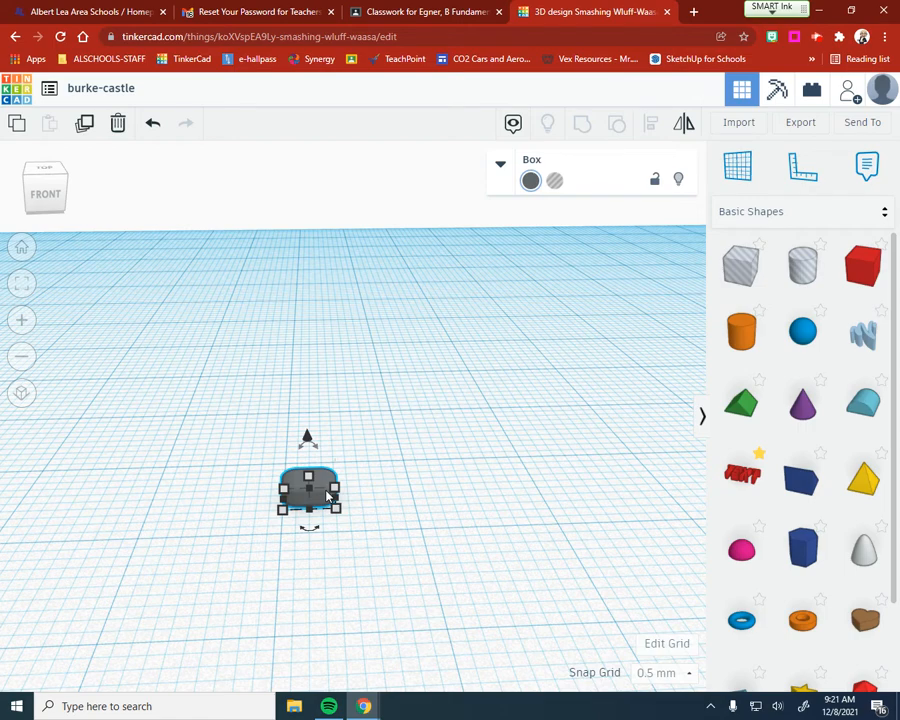
{"action": "key", "text": "Right"}
{"action": "key", "text": "Right"}
{"action": "key", "text": "Right"}
{"action": "key", "text": "Right"}
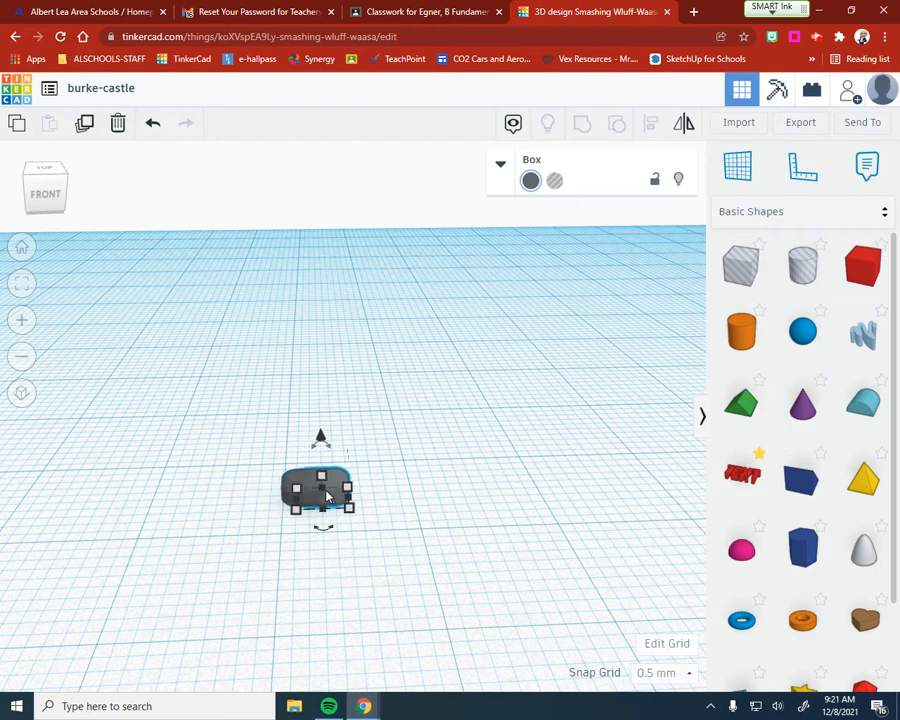
{"action": "key", "text": "Right"}
{"action": "key", "text": "Right"}
{"action": "key", "text": "Right"}
{"action": "key", "text": "Right"}
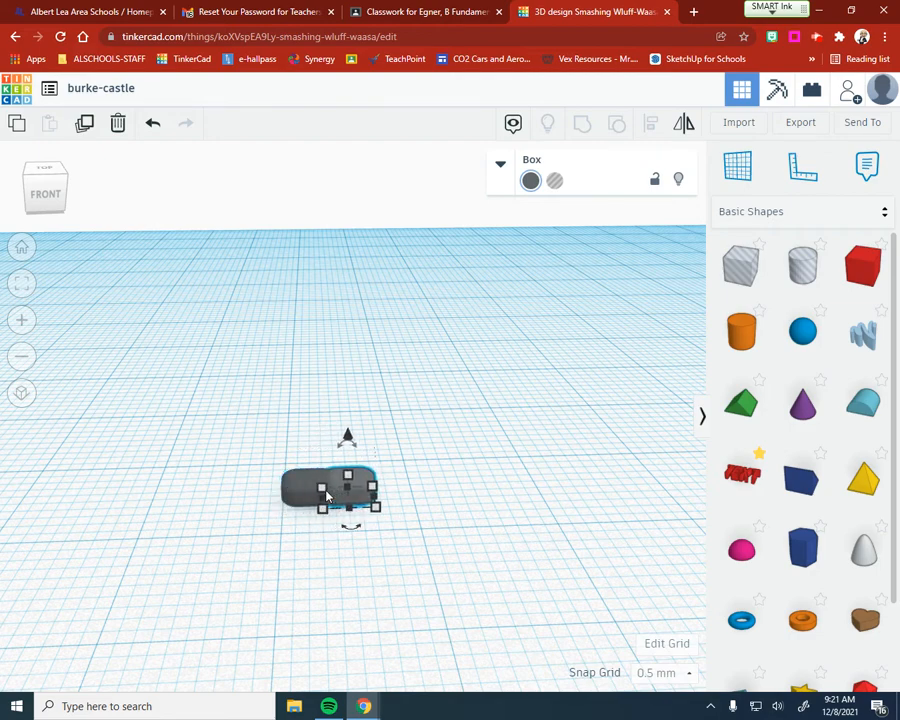
{"action": "key", "text": "Right"}
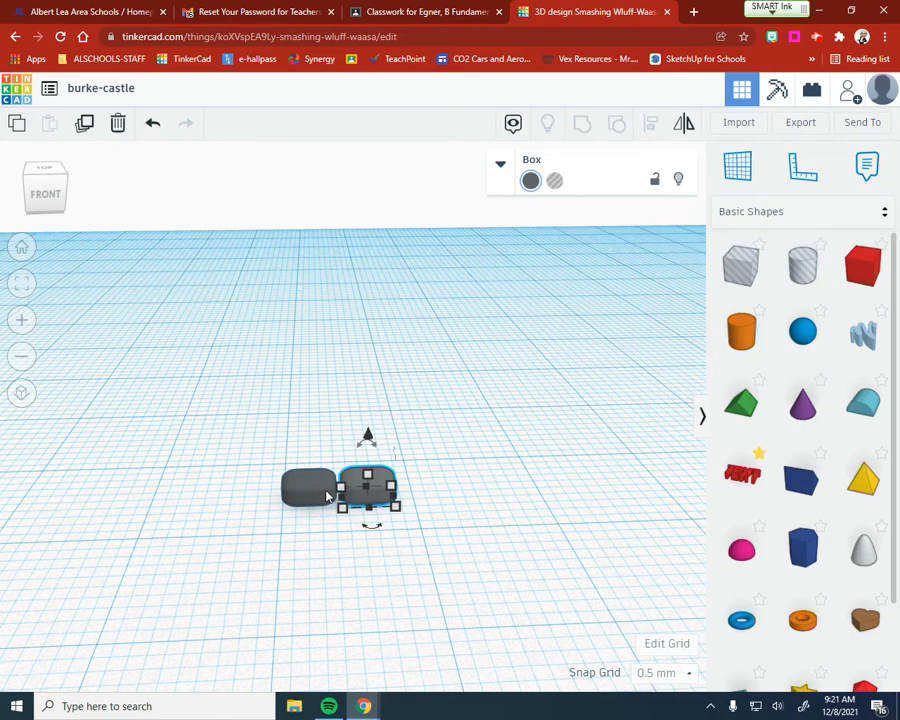
{"action": "key", "text": "Right"}
{"action": "key", "text": "Right"}
{"action": "key", "text": "Left"}
{"action": "key", "text": "Left"}
{"action": "key", "text": "Left"}
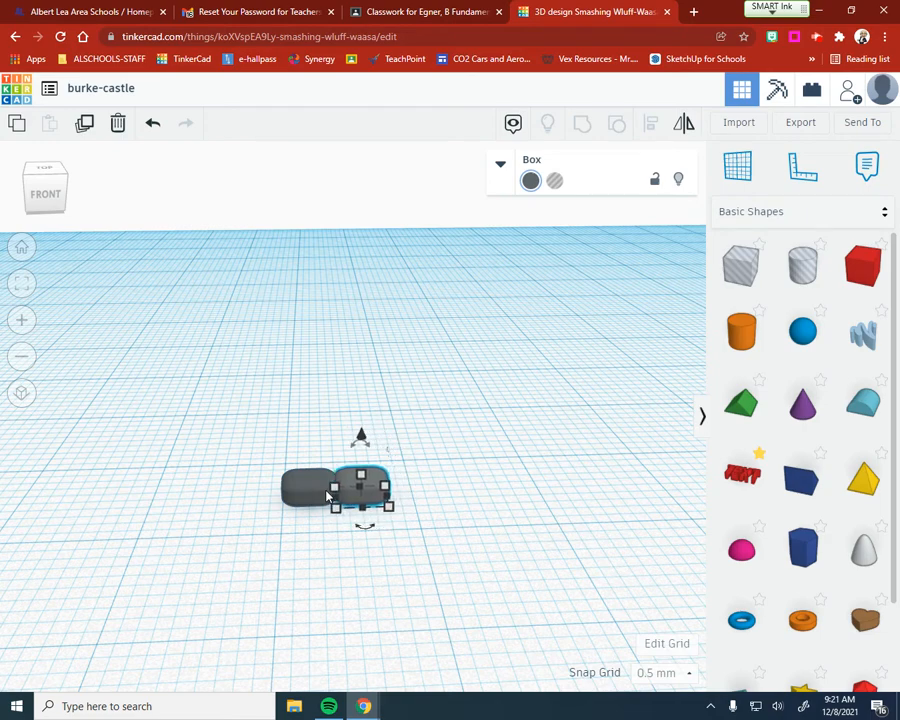
{"action": "key", "text": "Left"}
{"action": "key", "text": "Left"}
{"action": "key", "text": "Right"}
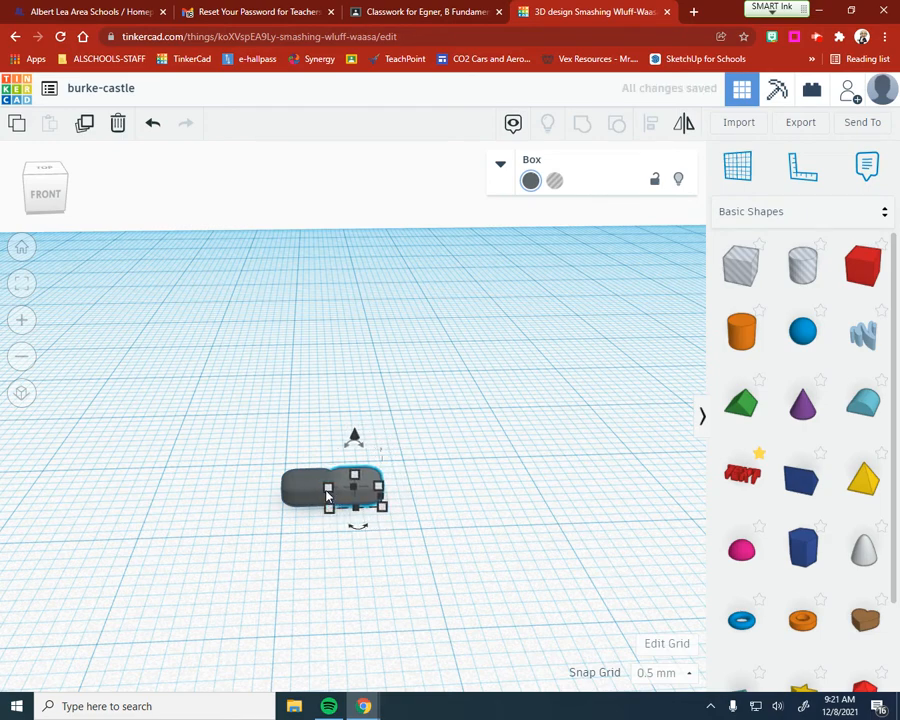
{"action": "key", "text": "Left"}
{"action": "key", "text": "Right"}
- Rotate the copied brick 22.5 degrees about its vertical axis
{"action": "left_click", "coordinate": [358, 528]}
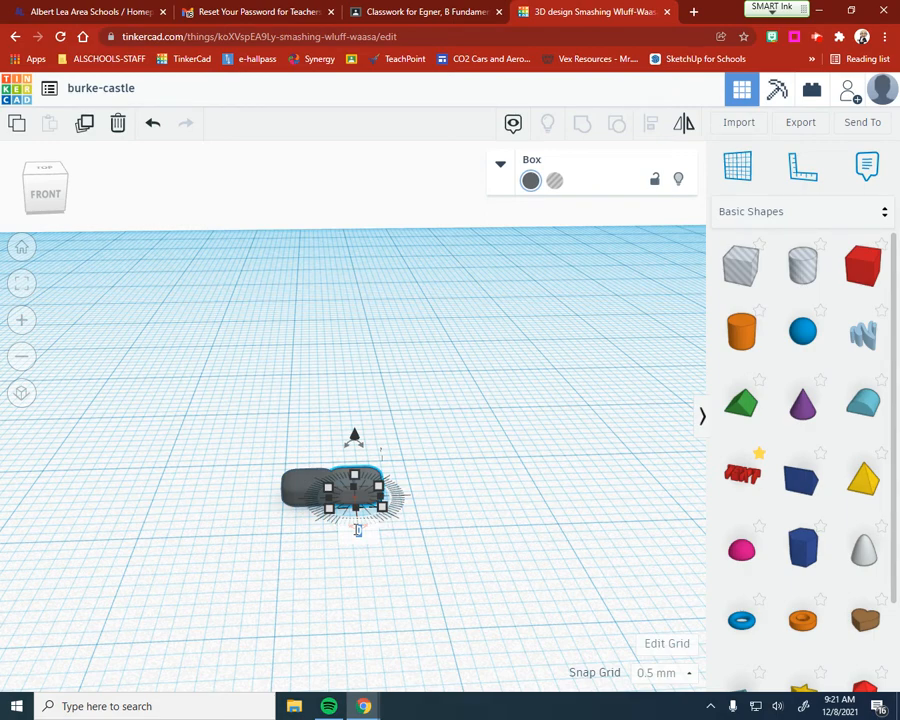
{"action": "type", "text": "22.5"}
{"action": "key", "text": "Return"}
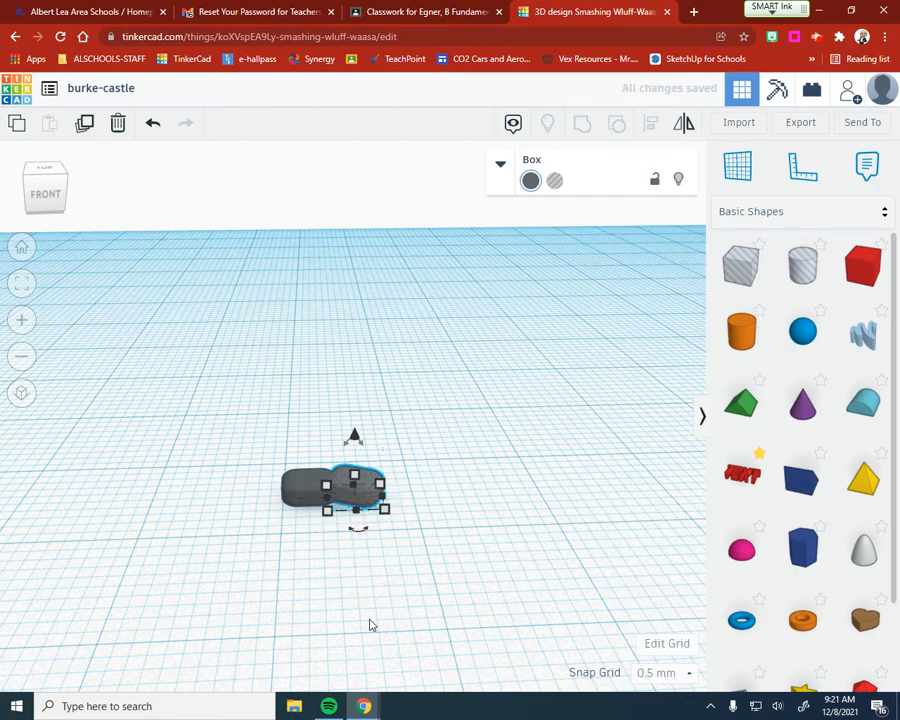
- Nudge the rotated brick to the right so its corner just meets the first brick's end, and check the joint from behind
{"action": "scroll", "coordinate": [360, 623], "scroll_direction": "up", "scroll_amount": 2}
{"action": "scroll", "coordinate": [410, 658], "scroll_direction": "up", "scroll_amount": 1}
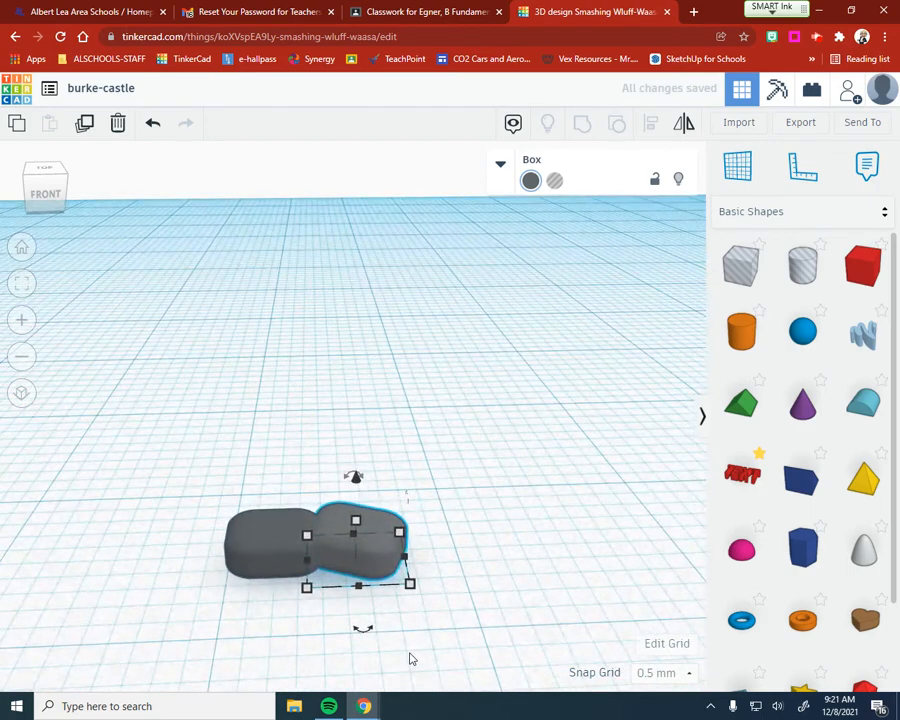
{"action": "key", "text": "Right"}
{"action": "key", "text": "Right"}
{"action": "key", "text": "Right"}
{"action": "key", "text": "Right"}
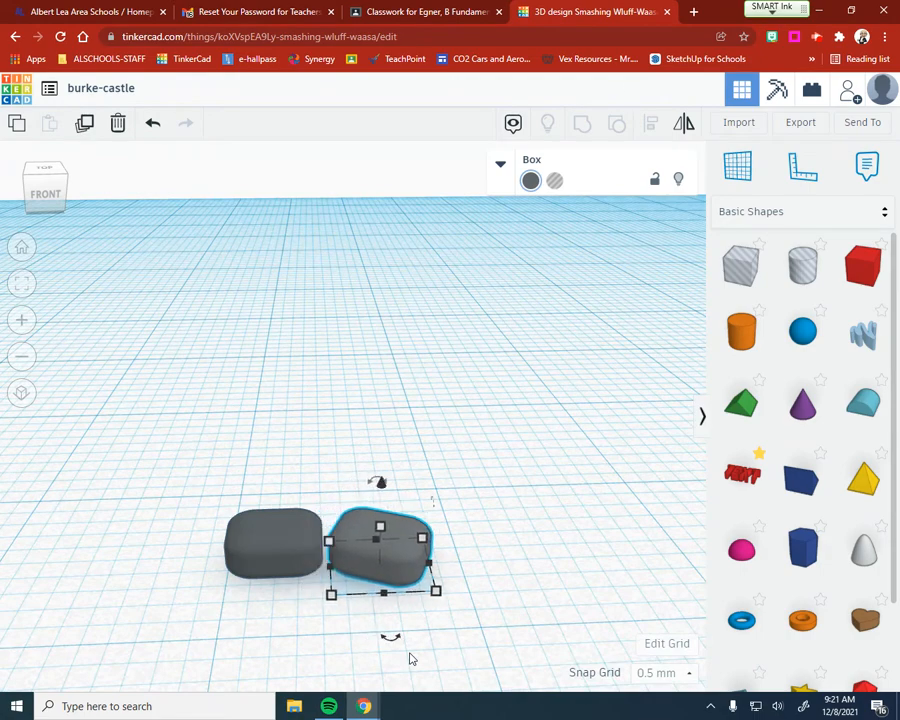
{"action": "key", "text": "Left"}
{"action": "key", "text": "Left"}
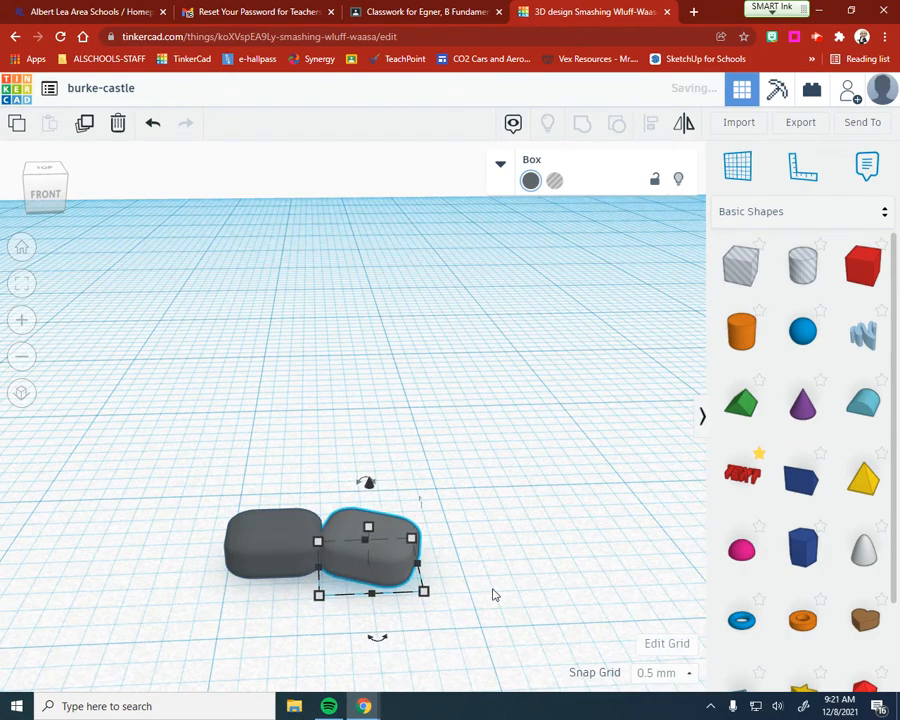
{"action": "right_click_drag", "start_coordinate": [493, 588], "coordinate": [219, 508]}
{"action": "right_click_drag", "start_coordinate": [318, 364], "coordinate": [337, 526]}
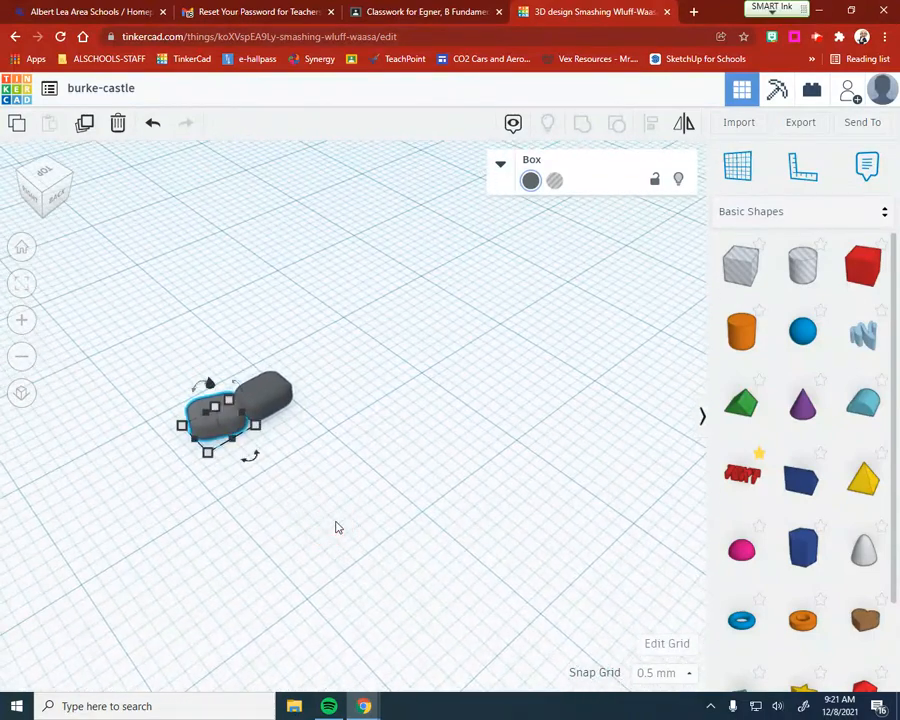
- Repeat the offset, 22.5-degree rotated duplication of the brick until 16 bricks form a closed ring
{"action": "right_click_drag", "start_coordinate": [277, 488], "coordinate": [361, 564]}
{"action": "mouse_move", "coordinate": [253, 546]}
{"action": "right_mouse_down"}
{"action": "mouse_move", "coordinate": [301, 542]}
{"action": "mouse_move", "coordinate": [235, 546]}
{"action": "mouse_move", "coordinate": [245, 552]}
{"action": "mouse_move", "coordinate": [241, 537]}
{"action": "right_mouse_up"}
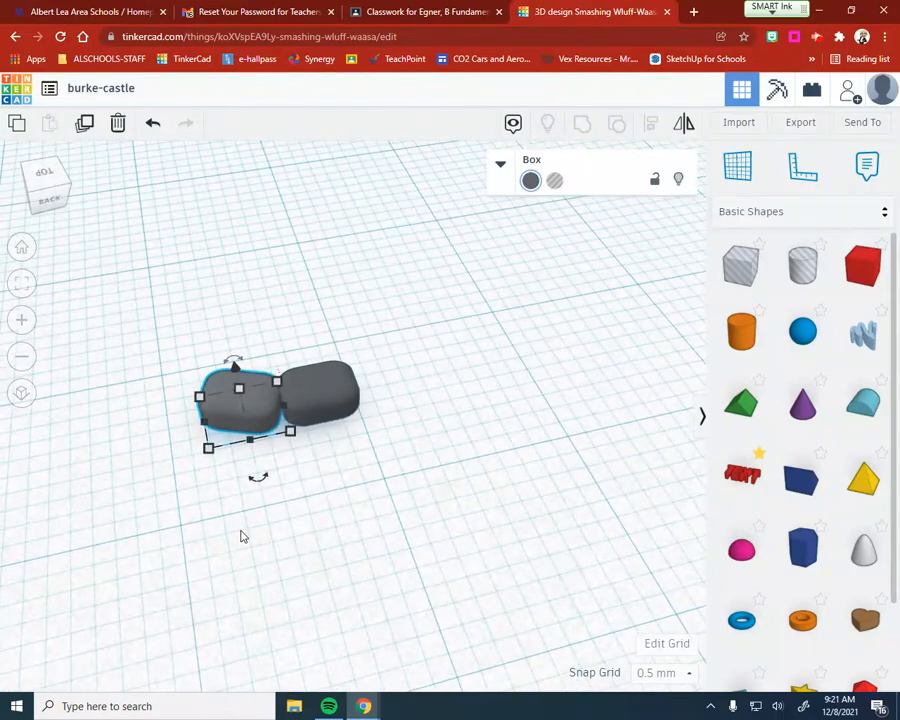
{"action": "scroll", "coordinate": [340, 488], "scroll_direction": "down", "scroll_amount": 2}
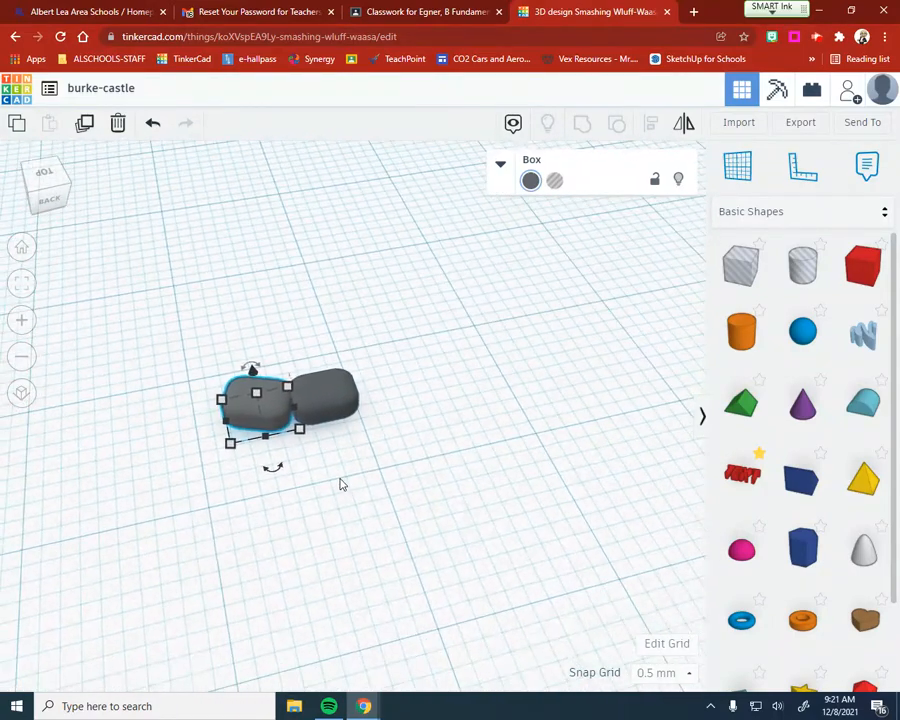
{"action": "scroll", "coordinate": [340, 485], "scroll_direction": "down", "scroll_amount": 2}
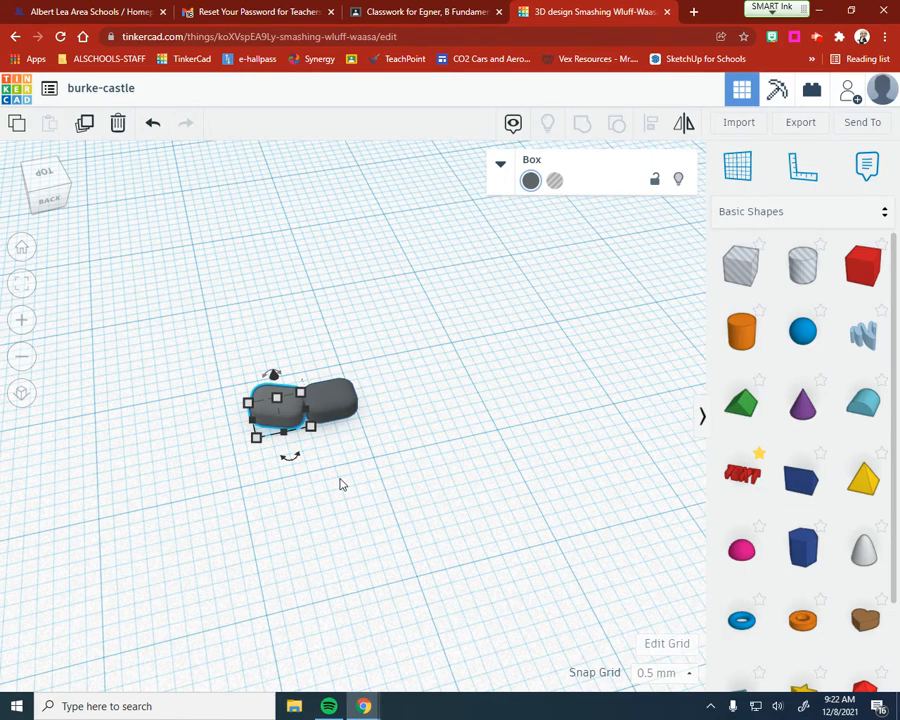
{"action": "key", "text": "ctrl+d"}
{"action": "key", "text": "ctrl+d"}
{"action": "key", "text": "ctrl+d"}
{"action": "key", "text": "ctrl+d"}
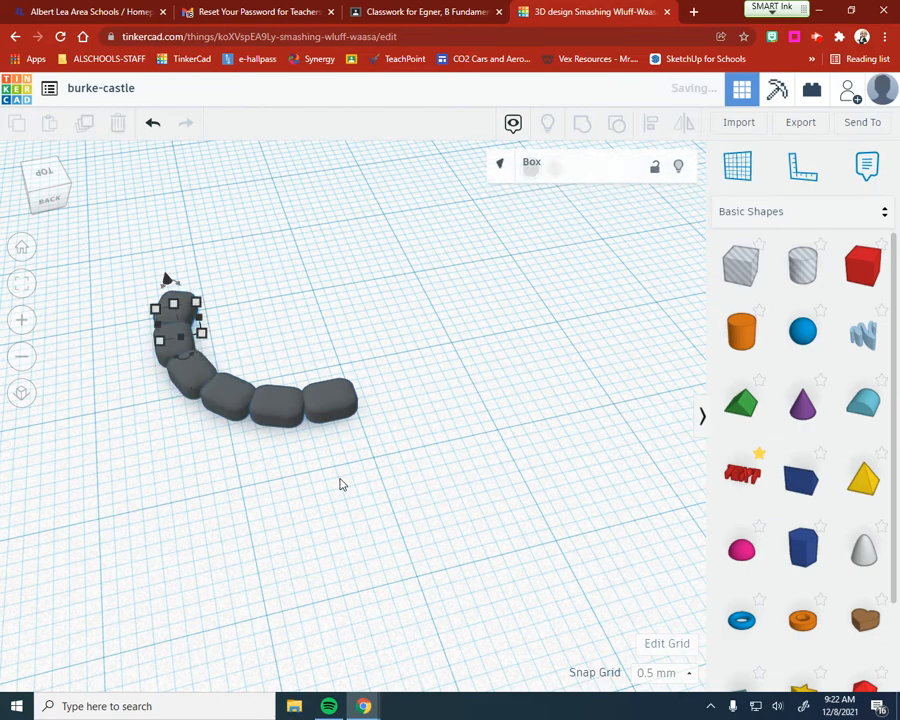
{"action": "key", "text": "ctrl+d"}
{"action": "key", "text": "ctrl+d"}
{"action": "key", "text": "ctrl+d"}
{"action": "key", "text": "ctrl+d"}
{"action": "key", "text": "ctrl+d"}
{"action": "key", "text": "ctrl+d"}
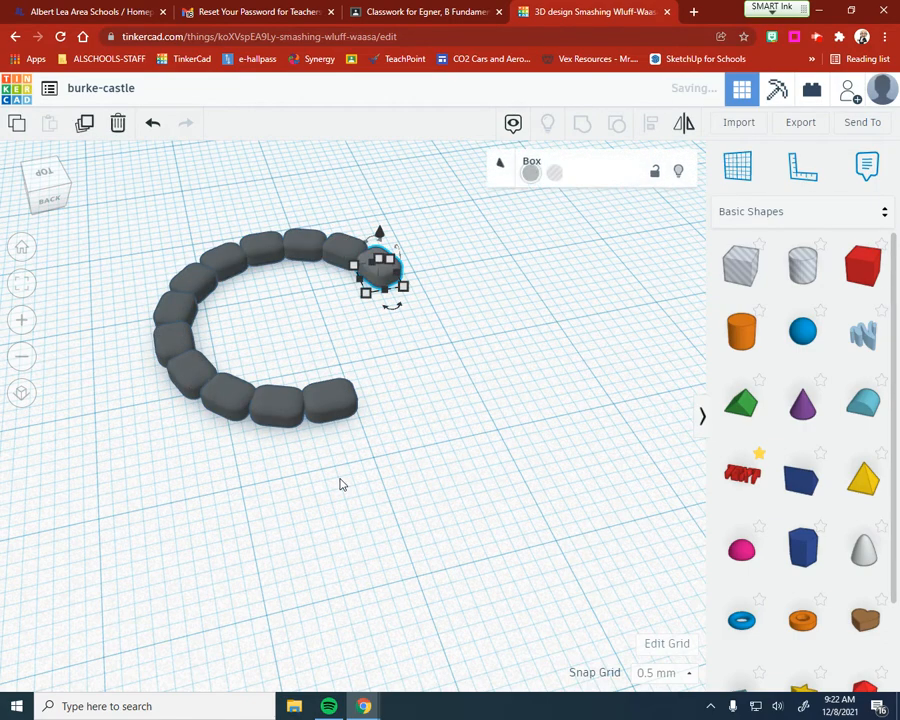
{"action": "key", "text": "ctrl+d"}
{"action": "key", "text": "ctrl+d"}
{"action": "key", "text": "ctrl+d"}
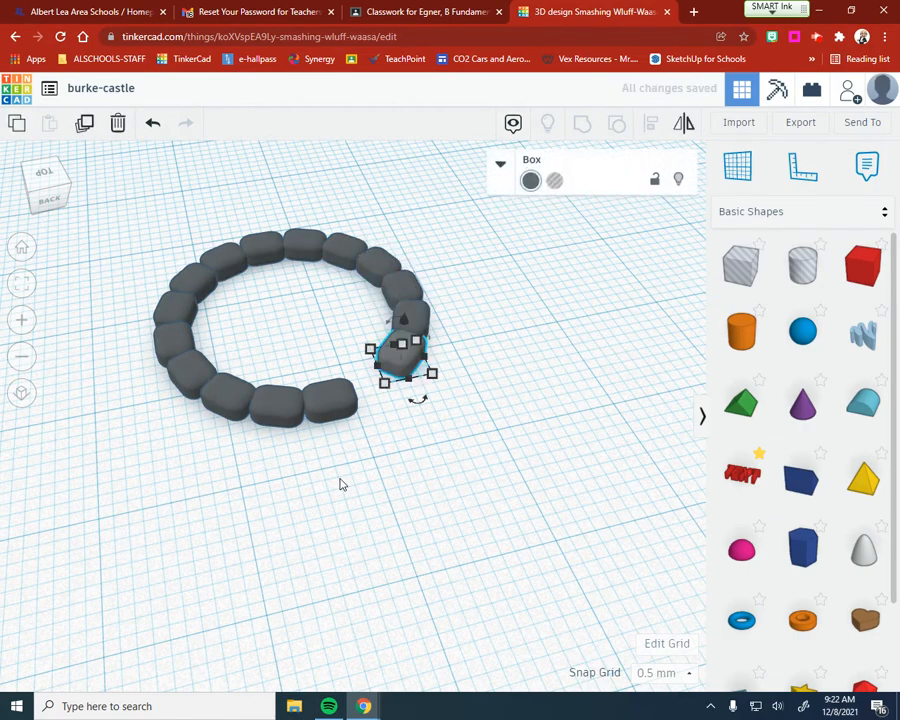
{"action": "key", "text": "ctrl+d"}
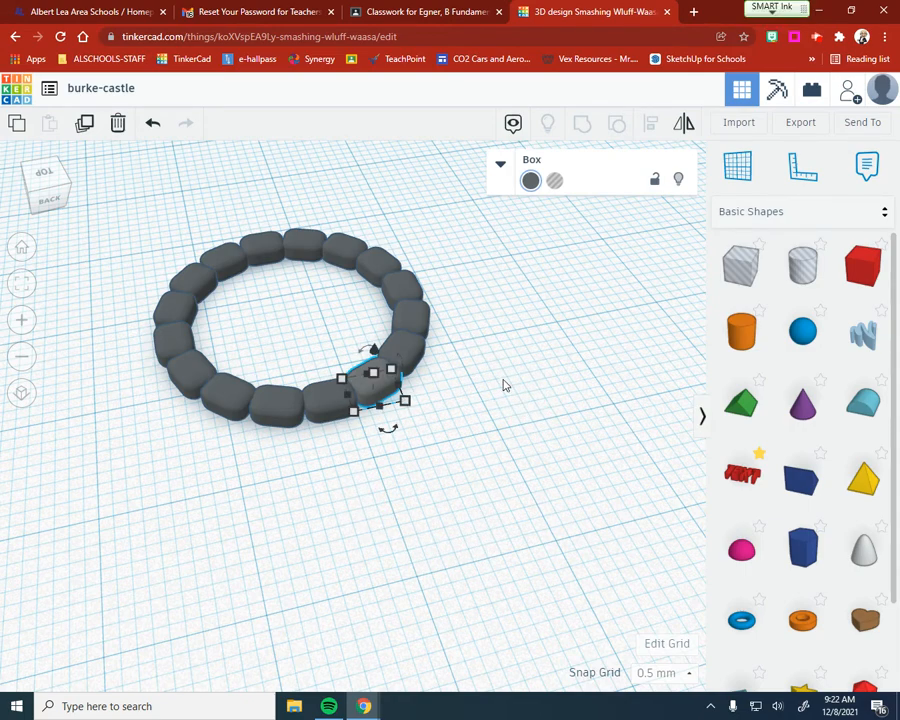
- Duplicate all 16 bricks of the ring in place and raise the copy to form a second course above it
{"action": "right_click_drag", "start_coordinate": [516, 436], "coordinate": [380, 495]}
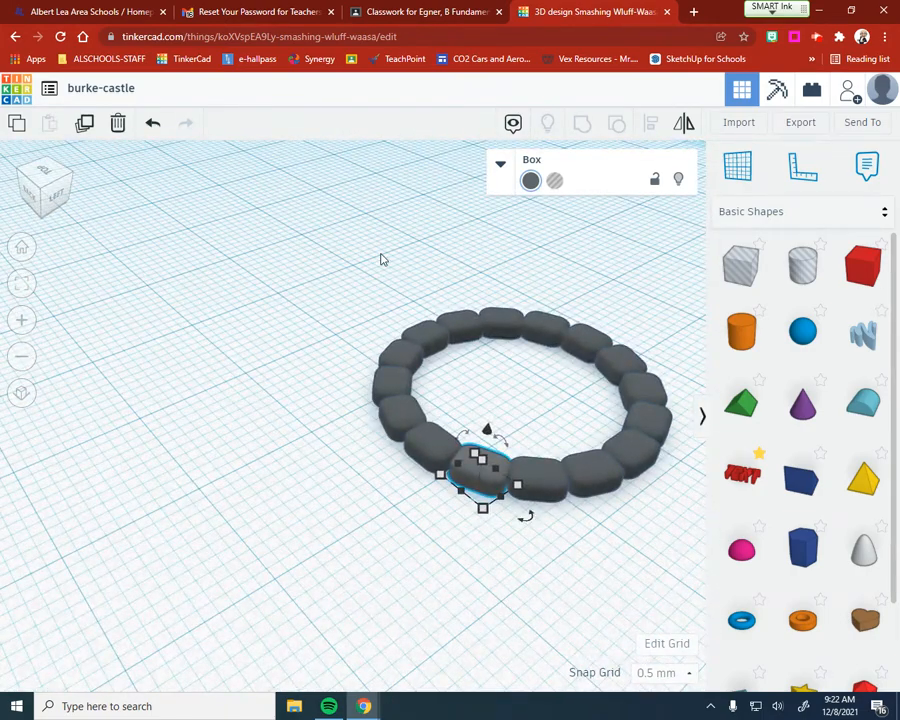
{"action": "left_click_drag", "start_coordinate": [379, 253], "coordinate": [677, 576]}
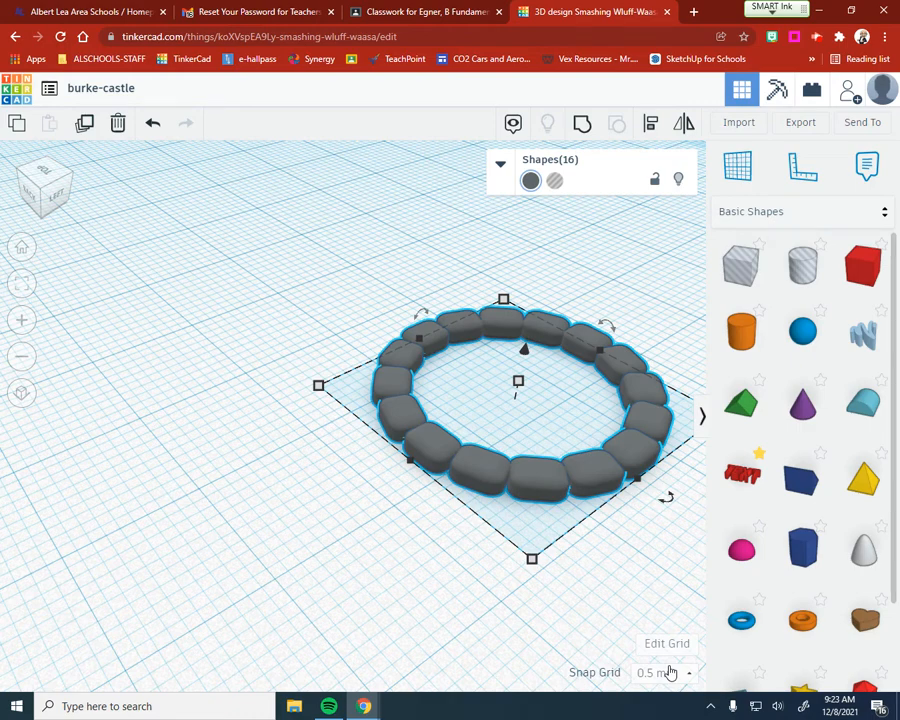
{"action": "key", "text": "ctrl+Up"}
{"action": "key", "text": "ctrl+Up"}
{"action": "key", "text": "ctrl+Up"}
{"action": "key", "text": "ctrl+Up"}
{"action": "key", "text": "ctrl+Up"}
{"action": "key", "text": "ctrl+Up"}
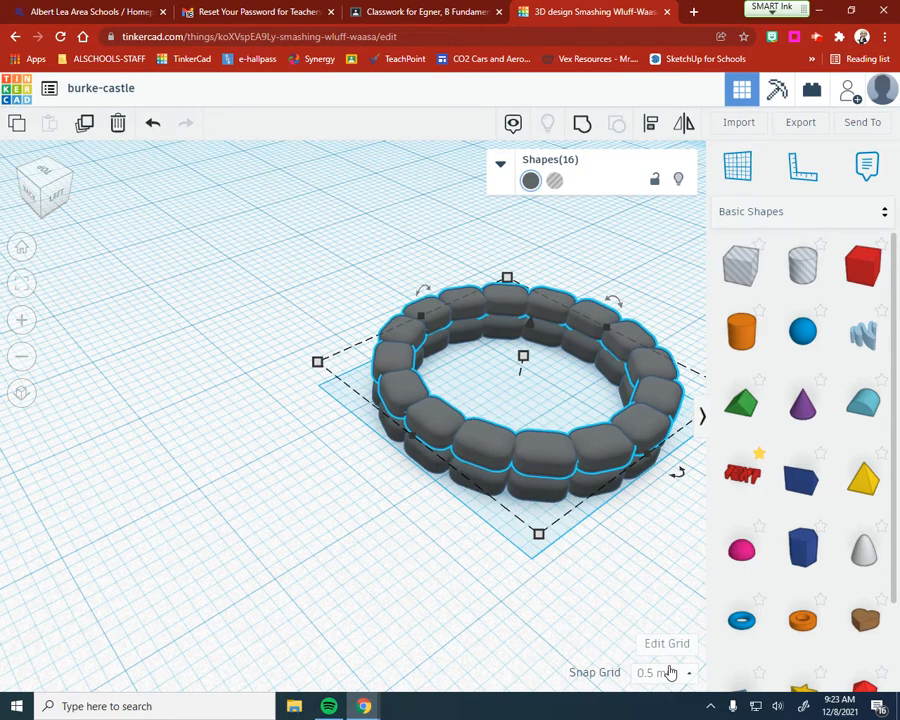
{"action": "key", "text": "ctrl+Down"}
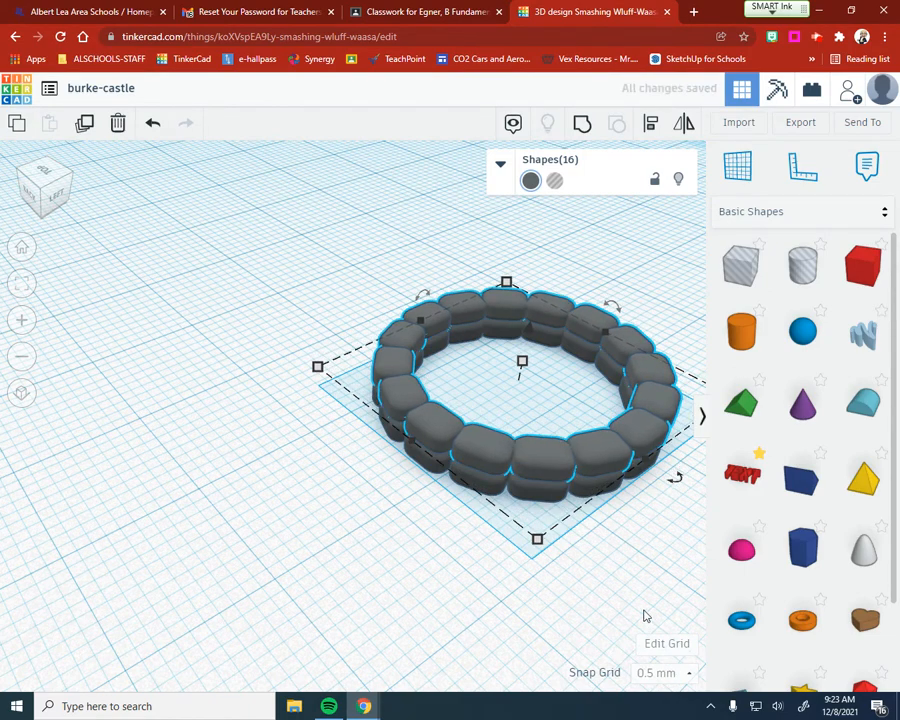
- Fine-tune the upper ring's height in 0.5 mm nudges, viewed from the side, until it rests directly on the bottom ring
{"action": "left_click", "coordinate": [617, 591]}
{"action": "right_click_drag", "start_coordinate": [617, 591], "coordinate": [466, 539]}
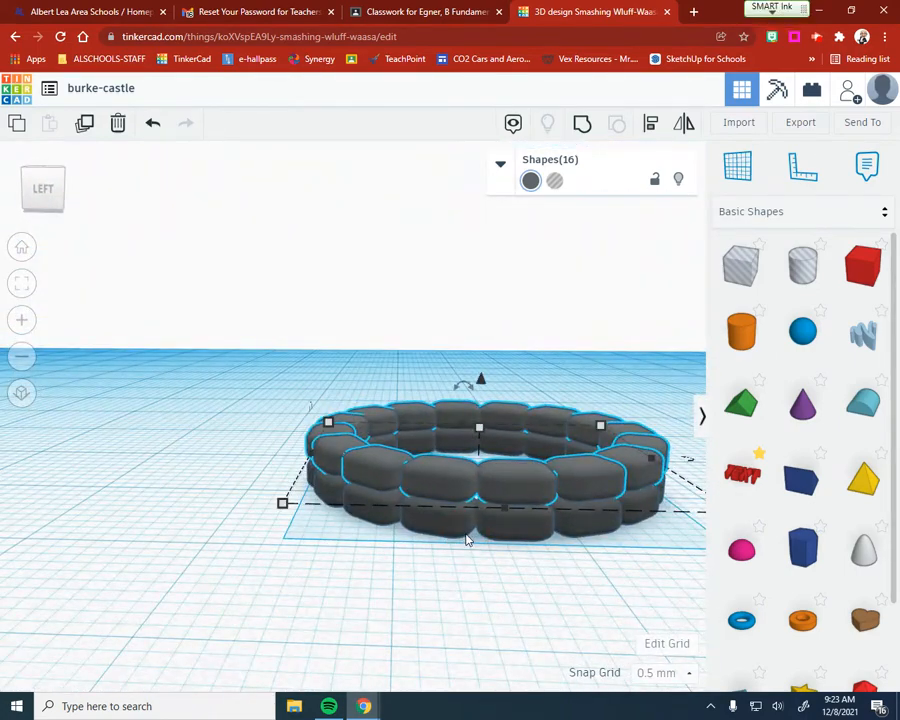
{"action": "key", "text": "ctrl+Up"}
{"action": "key", "text": "ctrl+Up"}
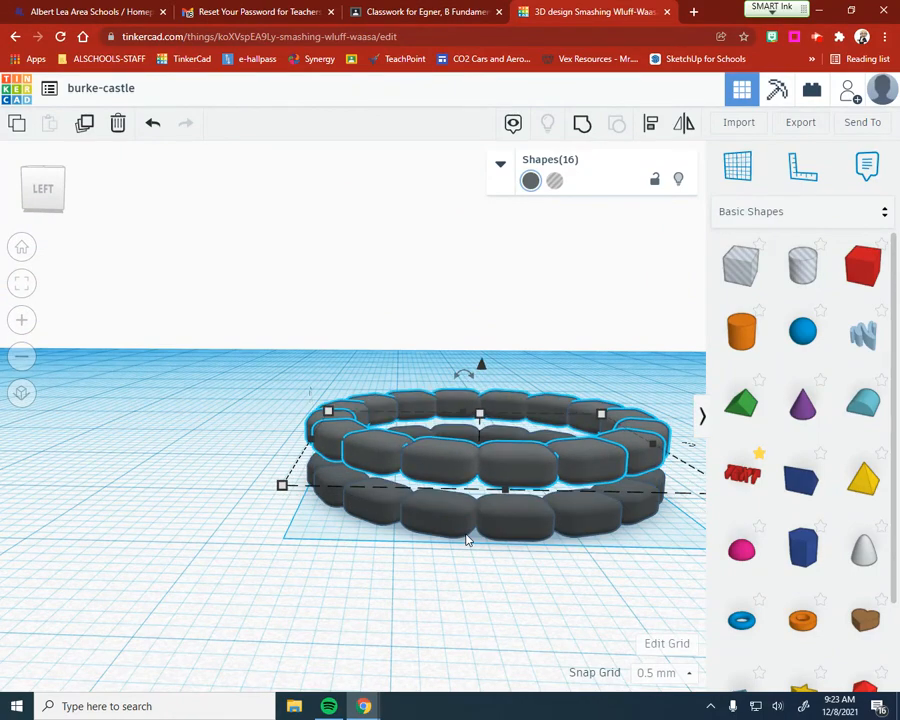
{"action": "key", "text": "ctrl+Down"}
{"action": "key", "text": "ctrl+Down"}
{"action": "key", "text": "ctrl+Down"}
{"action": "key", "text": "ctrl+Down"}
{"action": "key", "text": "ctrl+Down"}
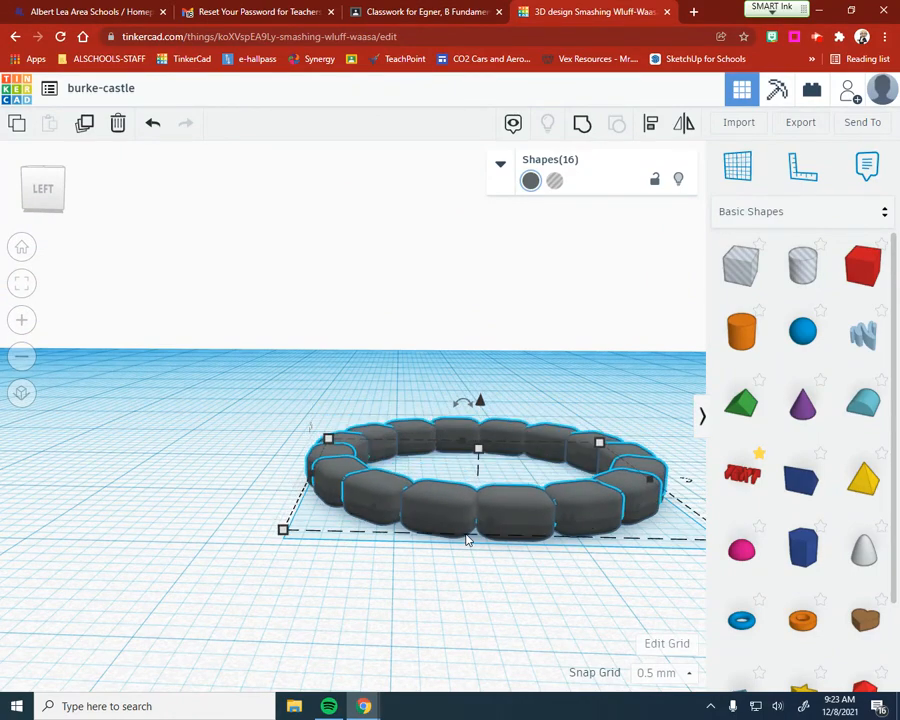
{"action": "key", "text": "ctrl+Up"}
{"action": "key", "text": "ctrl+Up"}
{"action": "key", "text": "ctrl+Up"}
{"action": "key", "text": "ctrl+Up"}
{"action": "key", "text": "ctrl+Up"}
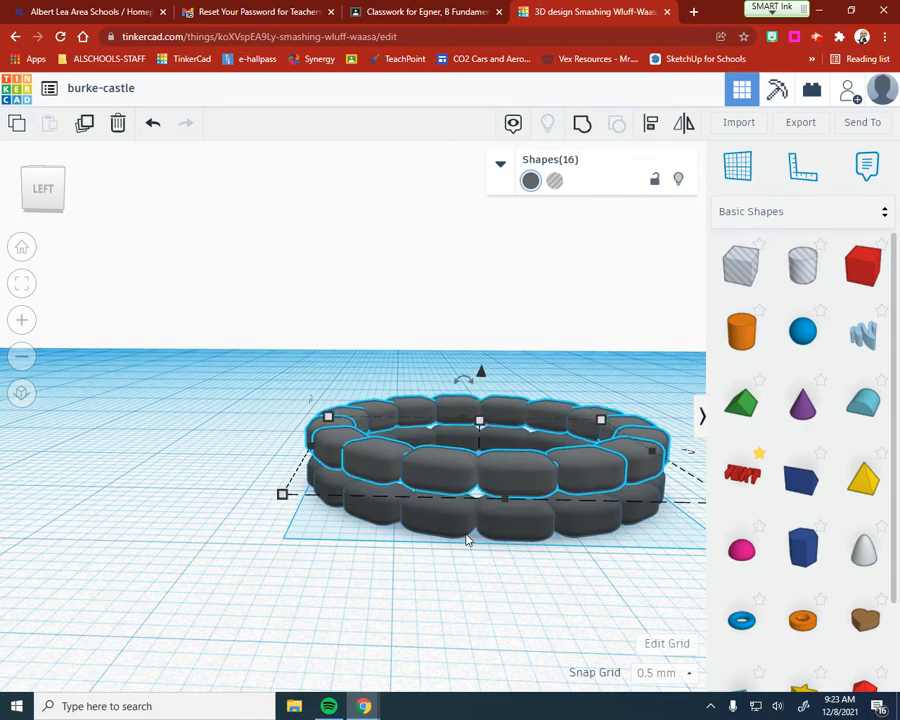
{"action": "scroll", "coordinate": [466, 545], "scroll_direction": "up", "scroll_amount": 3}
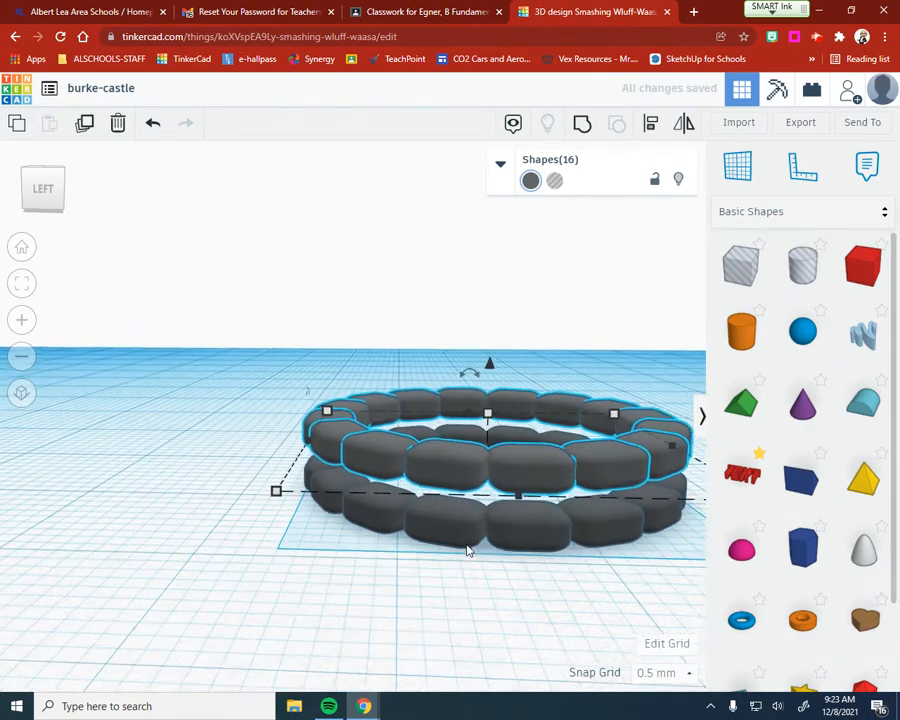
{"action": "right_click_drag", "start_coordinate": [508, 639], "coordinate": [502, 611]}
{"action": "key", "text": "d"}
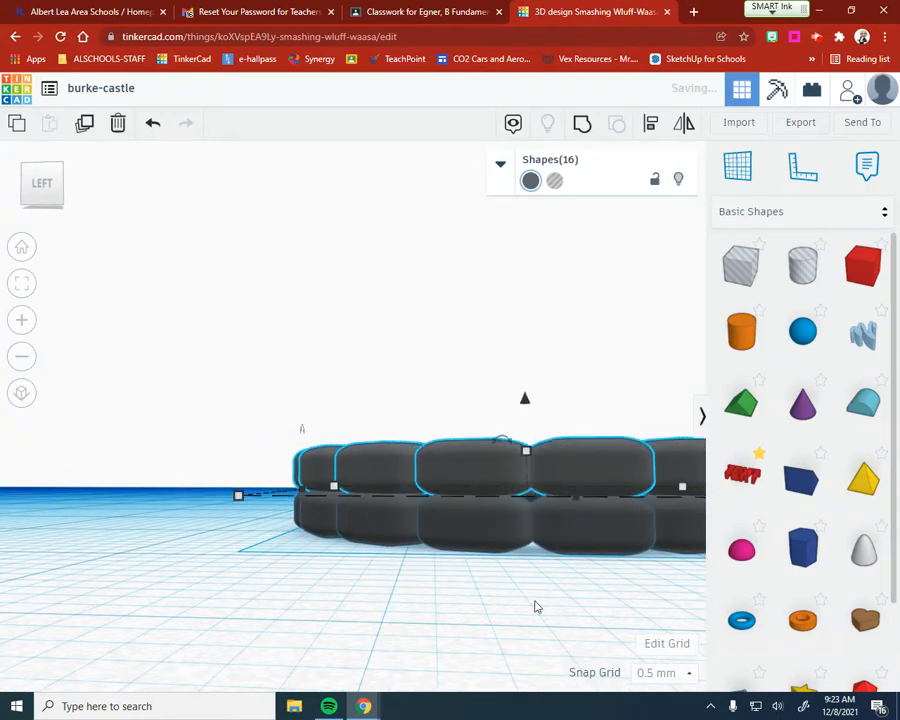
- Rotate the upper ring about its vertical axis by half a brick so its joints are staggered over the bottom ring
{"action": "right_click_drag", "start_coordinate": [497, 604], "coordinate": [550, 636]}
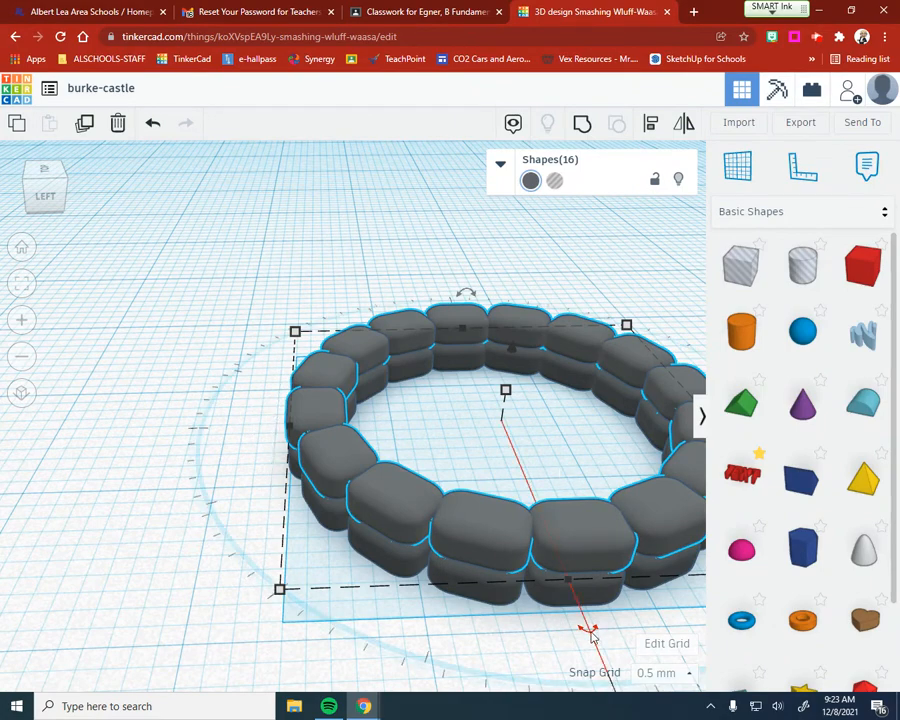
{"action": "scroll", "coordinate": [588, 630], "scroll_direction": "down", "scroll_amount": 3}
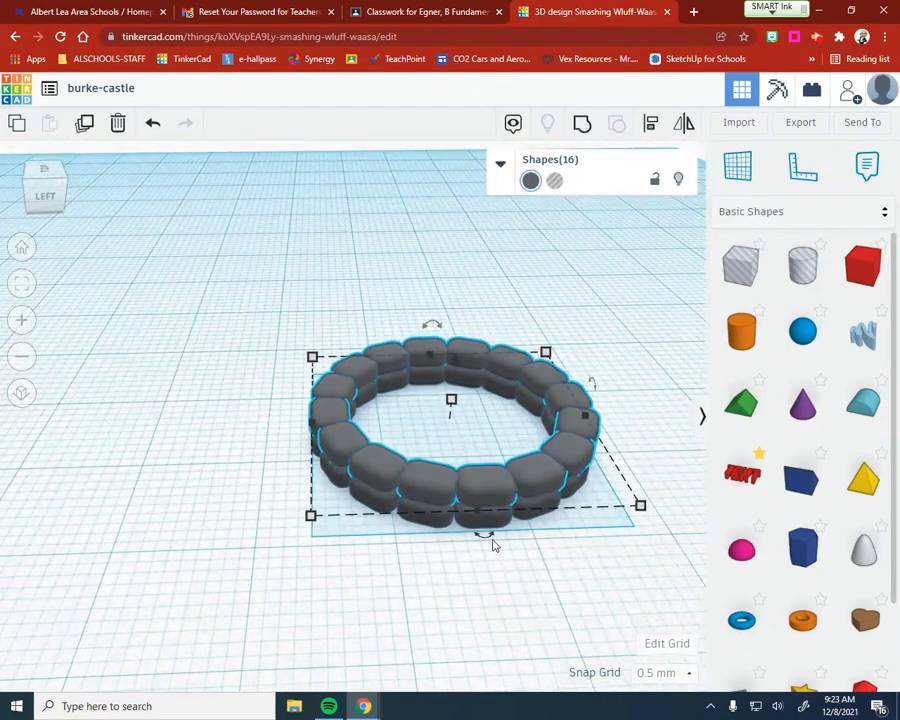
{"action": "left_click_drag", "start_coordinate": [489, 540], "coordinate": [460, 575]}
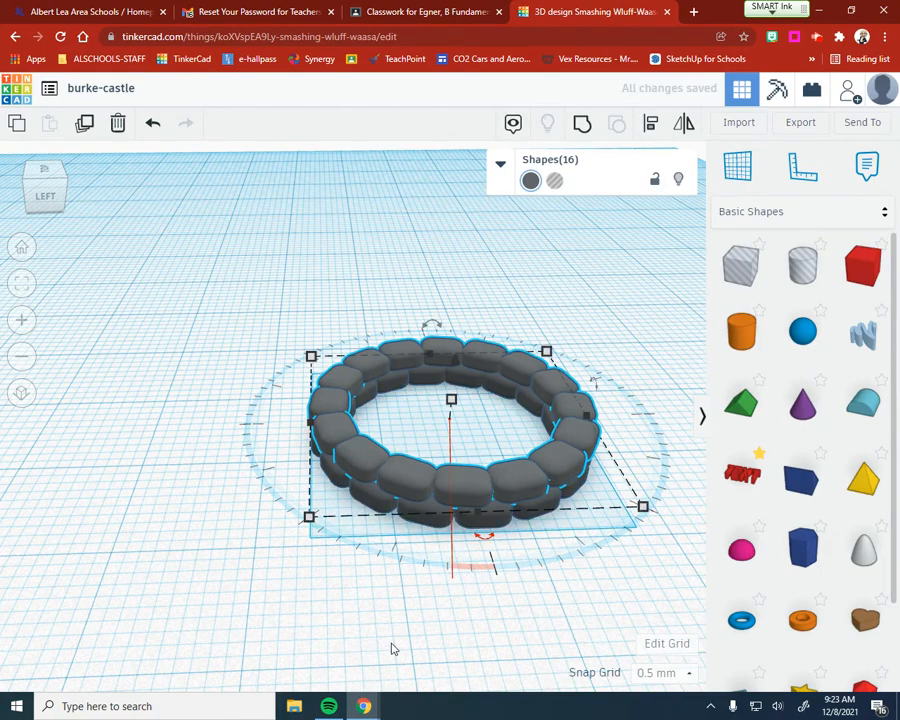
- Repeat the raised and rotated duplication of the ring until the round tower is 13 courses high
{"action": "right_click_drag", "start_coordinate": [417, 643], "coordinate": [396, 603]}
{"action": "right_click_drag", "start_coordinate": [544, 598], "coordinate": [544, 625]}
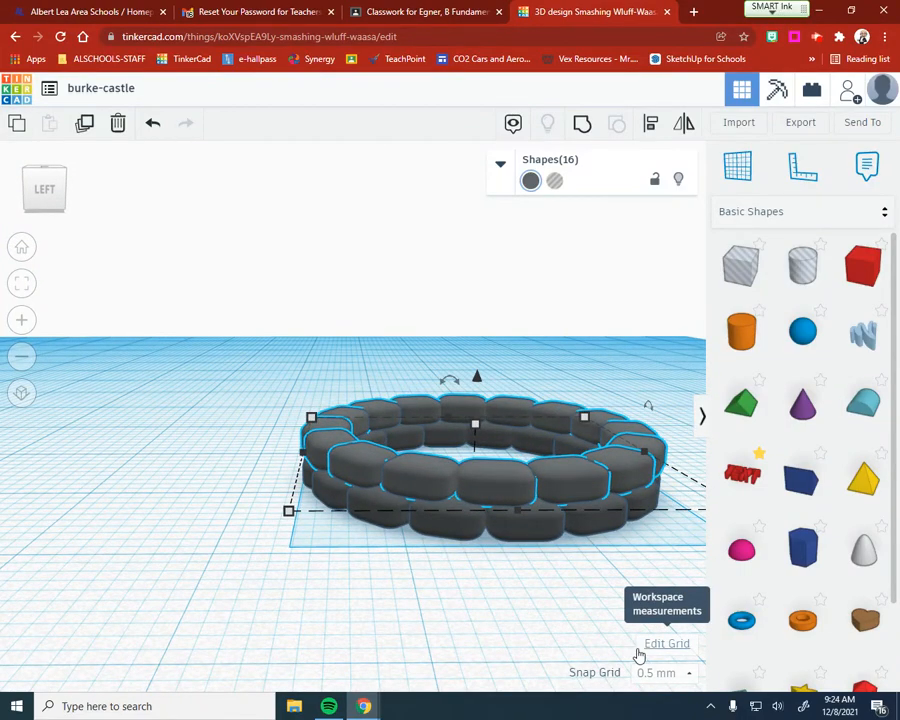
{"action": "key", "text": "ctrl+d"}
{"action": "key", "text": "ctrl+d"}
{"action": "key", "text": "ctrl+d"}
{"action": "key", "text": "ctrl+d"}
{"action": "key", "text": "ctrl+d"}
{"action": "key", "text": "ctrl+d"}
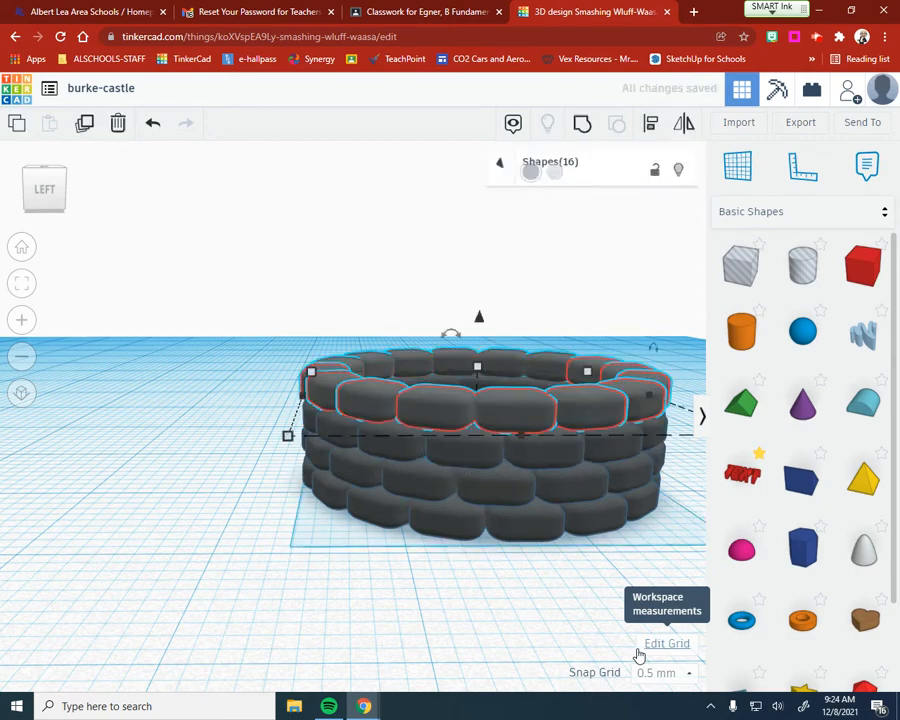
{"action": "key", "text": "ctrl+d"}
{"action": "key", "text": "ctrl+d"}
{"action": "key", "text": "ctrl+d"}
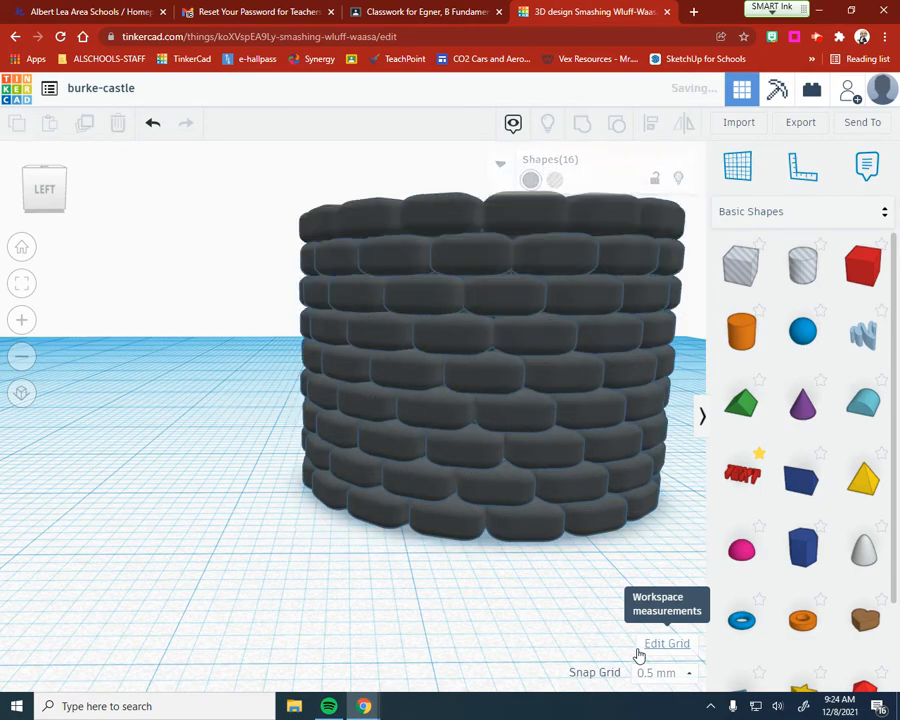
{"action": "key", "text": "ctrl+d"}
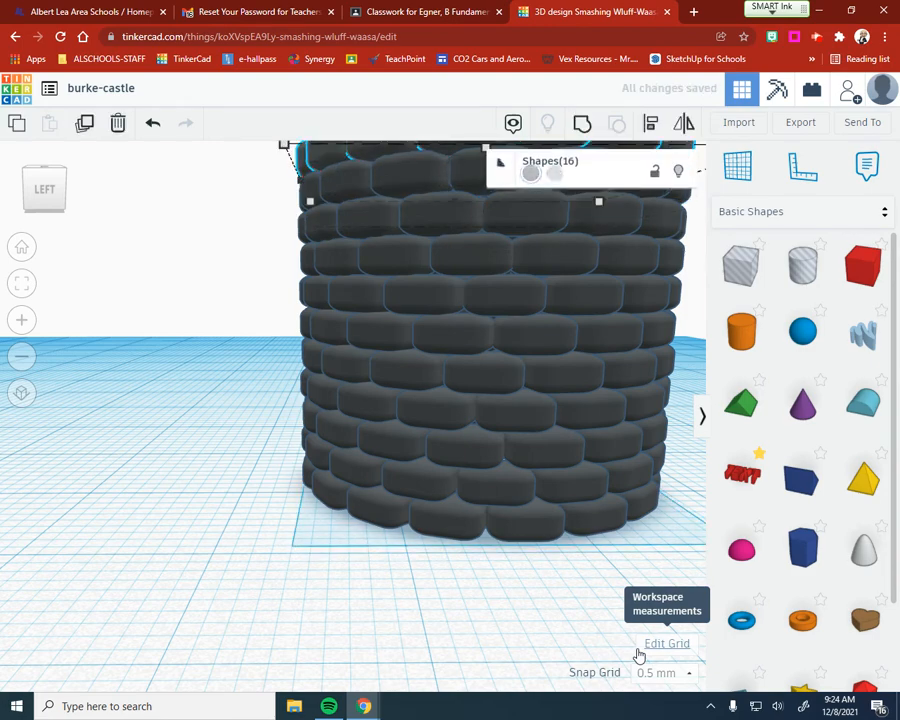
{"action": "scroll", "coordinate": [452, 600], "scroll_direction": "down", "scroll_amount": 5}
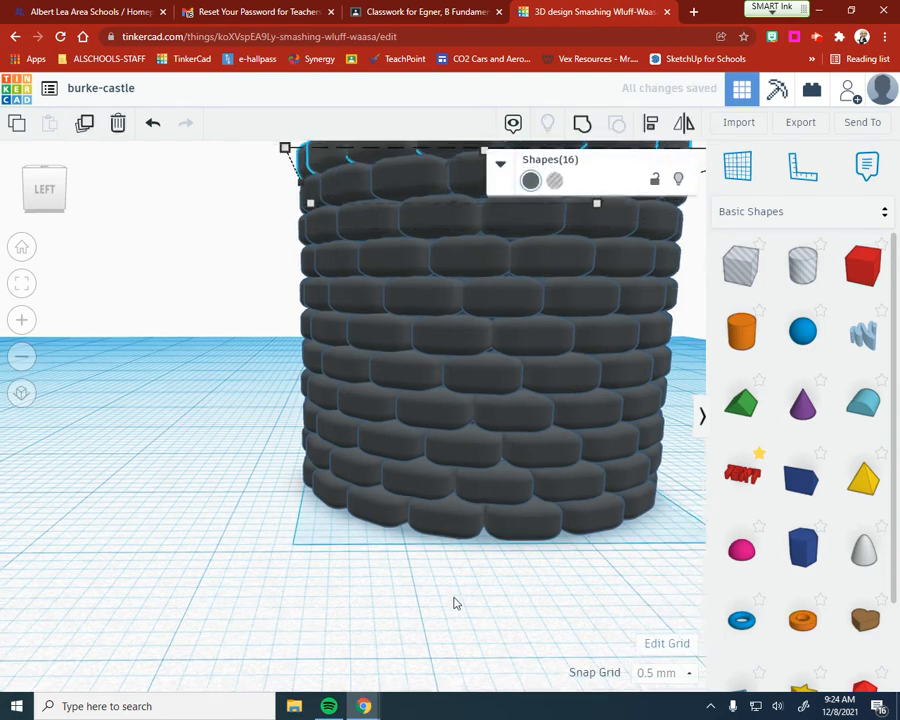
{"action": "scroll", "coordinate": [452, 605], "scroll_direction": "down", "scroll_amount": 1}
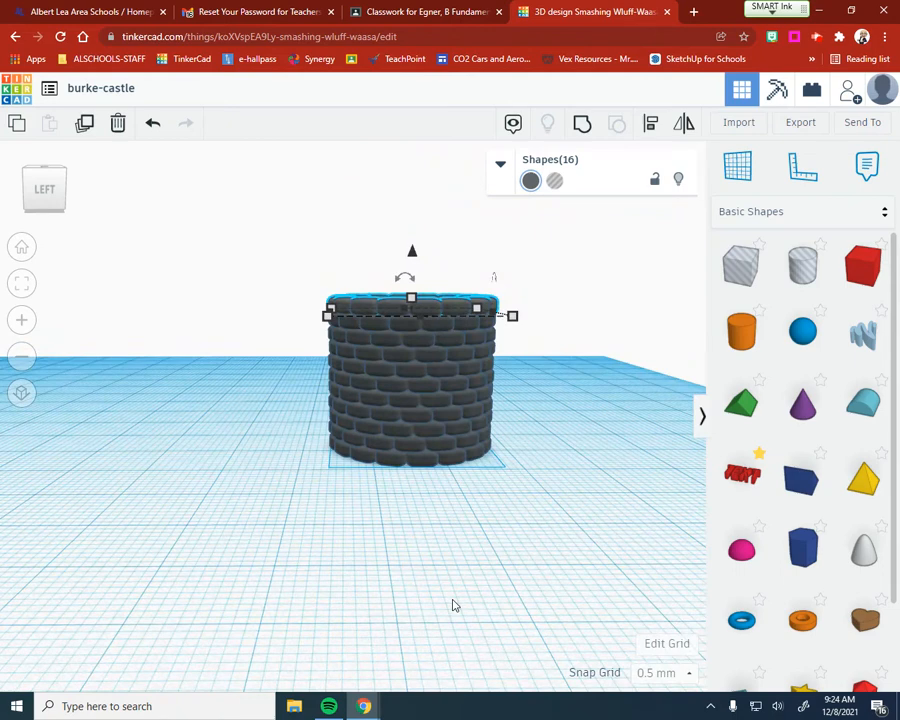
{"action": "key", "text": "ctrl+d"}
{"action": "key", "text": "ctrl+d"}
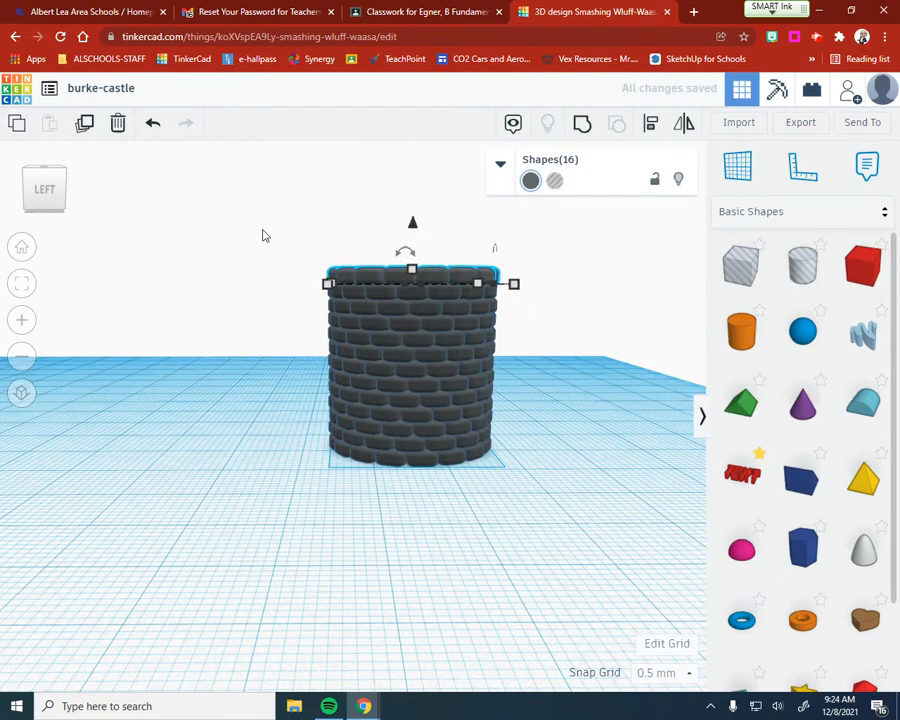
- Select the whole tower to check its overall size, deselect it, and inspect the brickwork from several sides
{"action": "left_click_drag", "start_coordinate": [262, 232], "coordinate": [594, 542]}
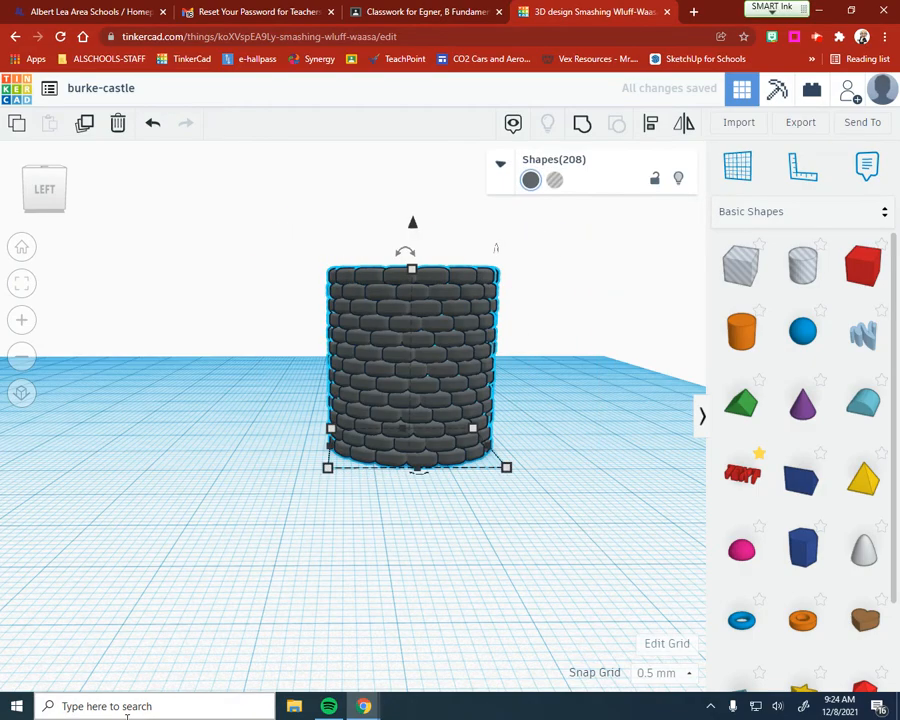
{"action": "right_click_drag", "start_coordinate": [141, 663], "coordinate": [460, 625]}
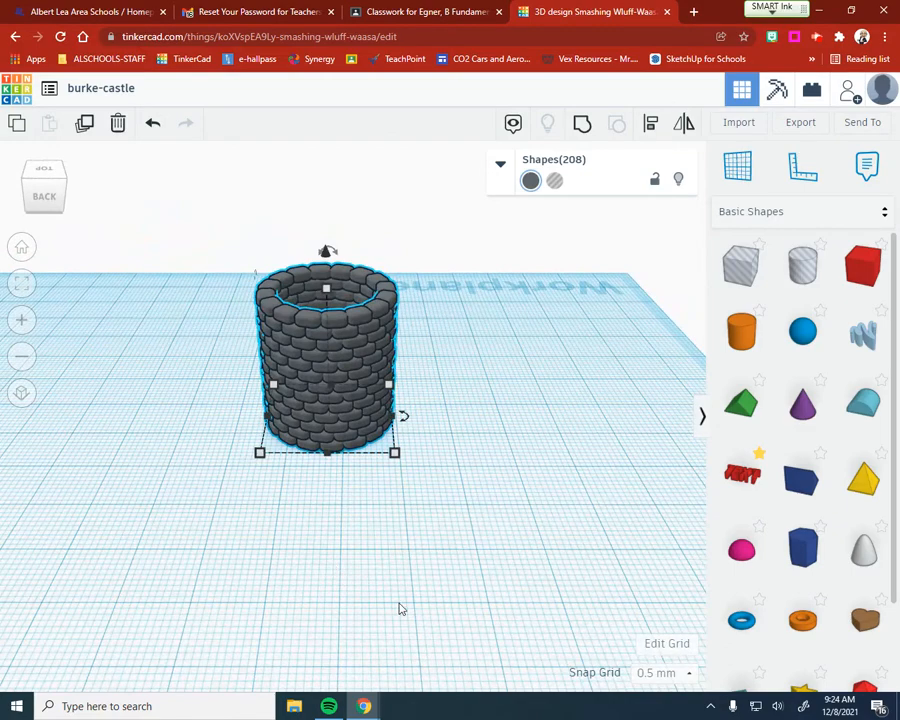
{"action": "right_click_drag", "start_coordinate": [398, 608], "coordinate": [350, 570]}
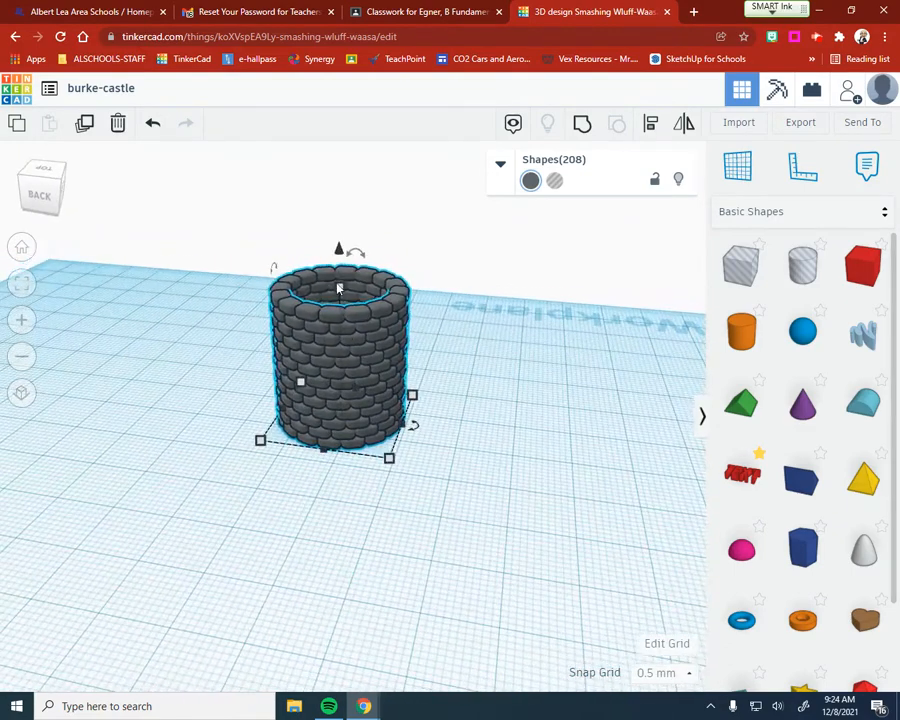
{"action": "mouse_move", "coordinate": [338, 288]}
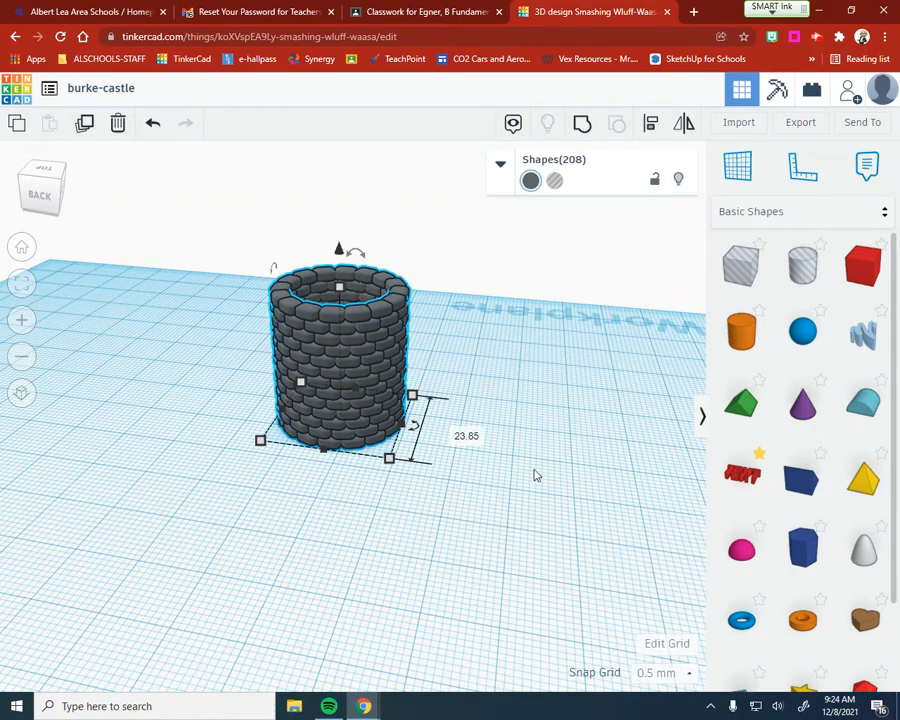
{"action": "right_click_drag", "start_coordinate": [535, 474], "coordinate": [281, 428]}
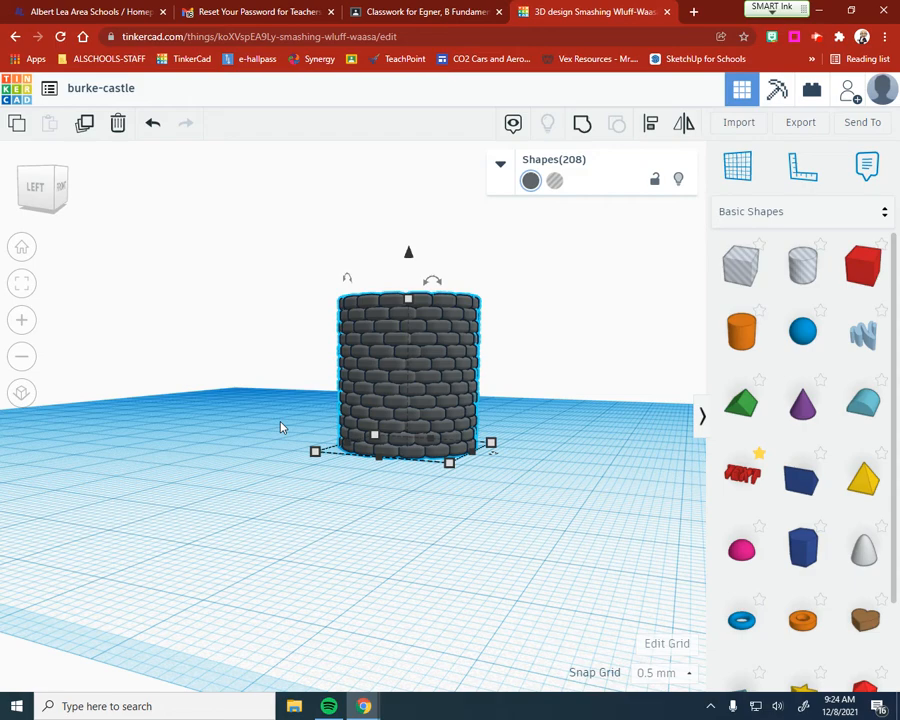
{"action": "left_click", "coordinate": [267, 532]}
{"action": "right_click_drag", "start_coordinate": [301, 536], "coordinate": [337, 444]}
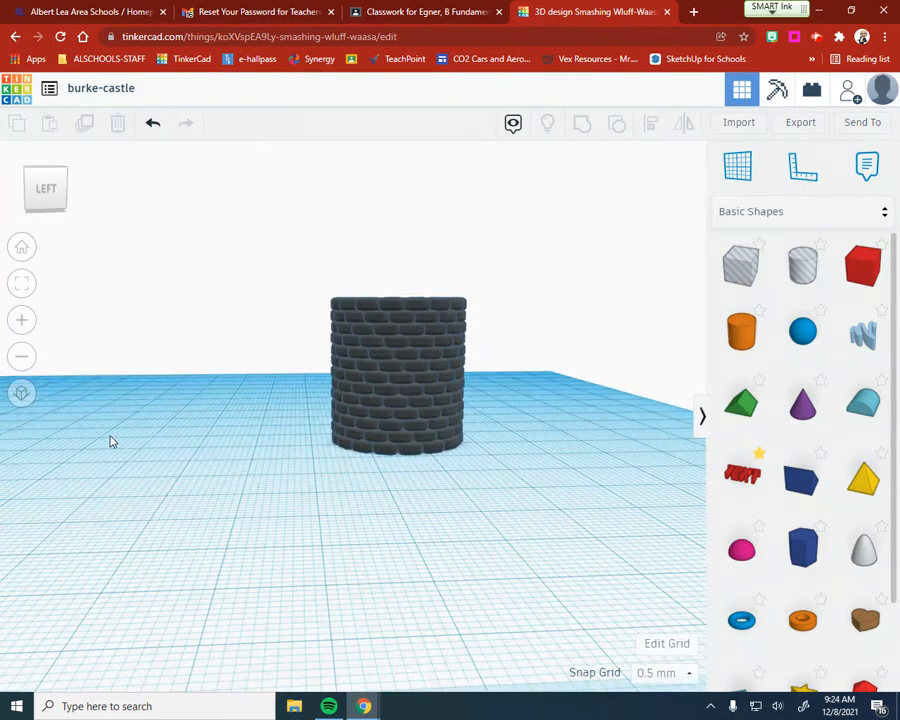